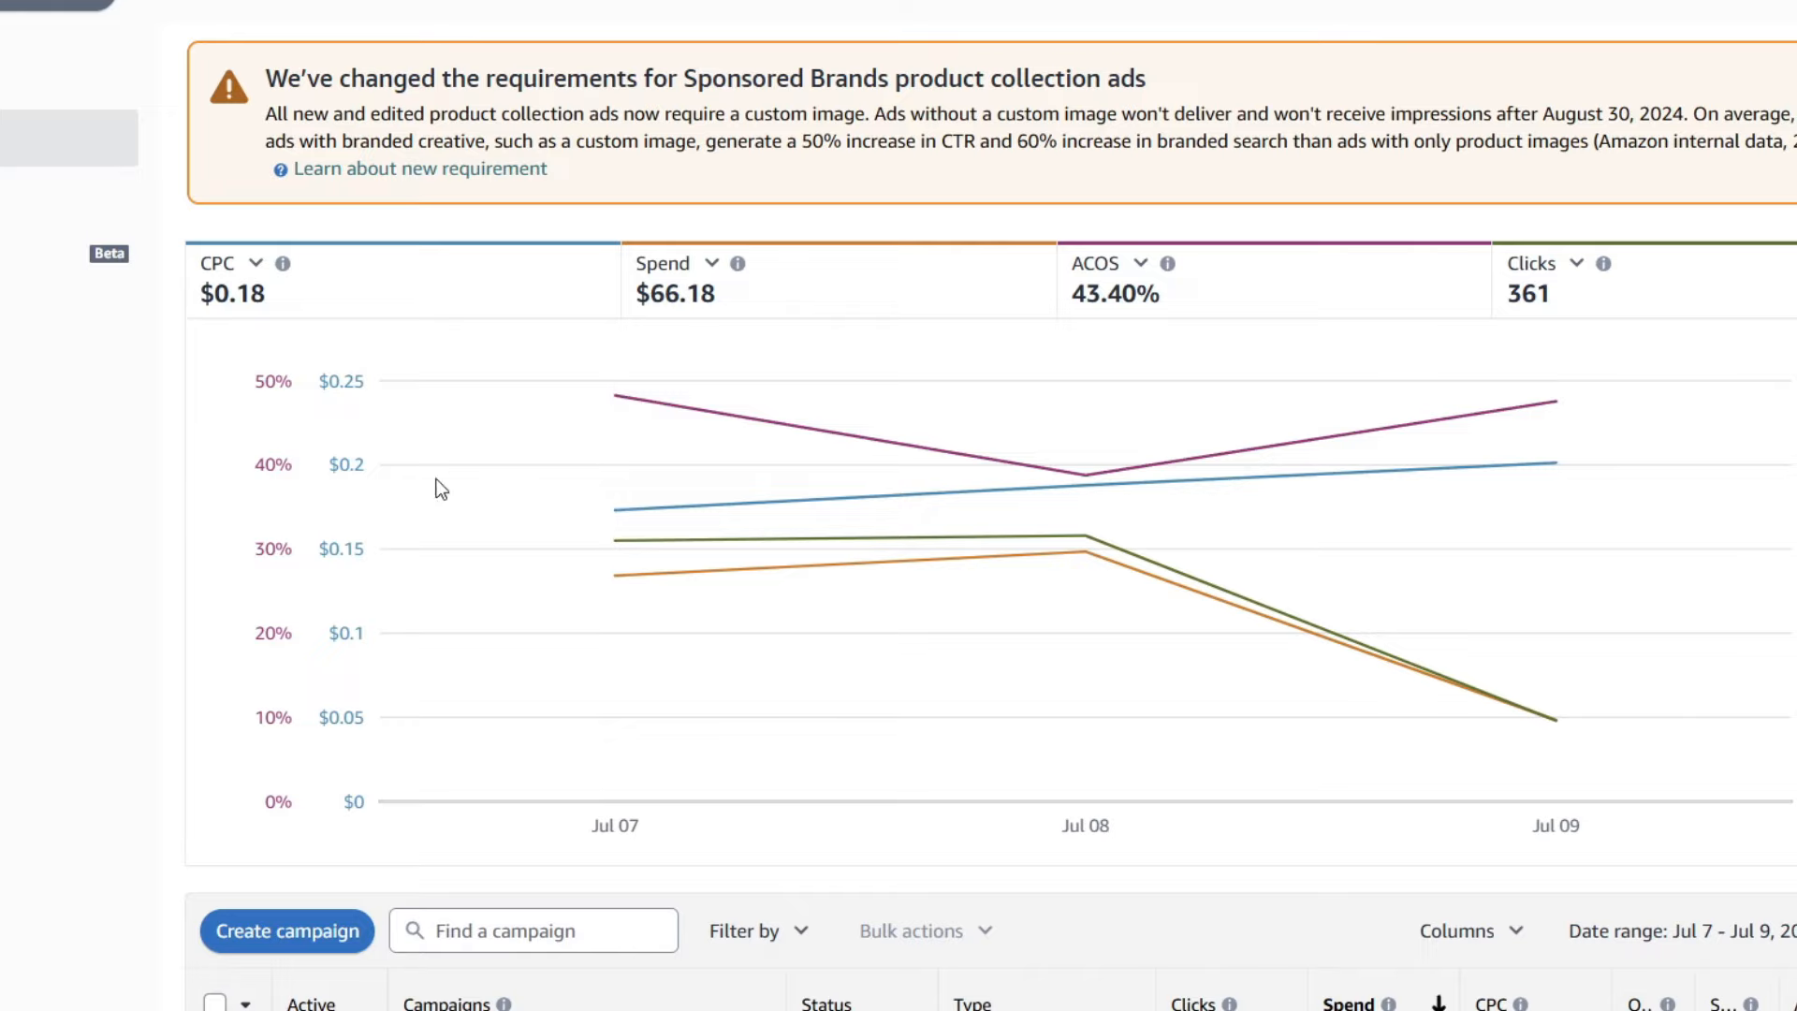
Step: Start creating a new Sponsored Products campaign
click(285, 929)
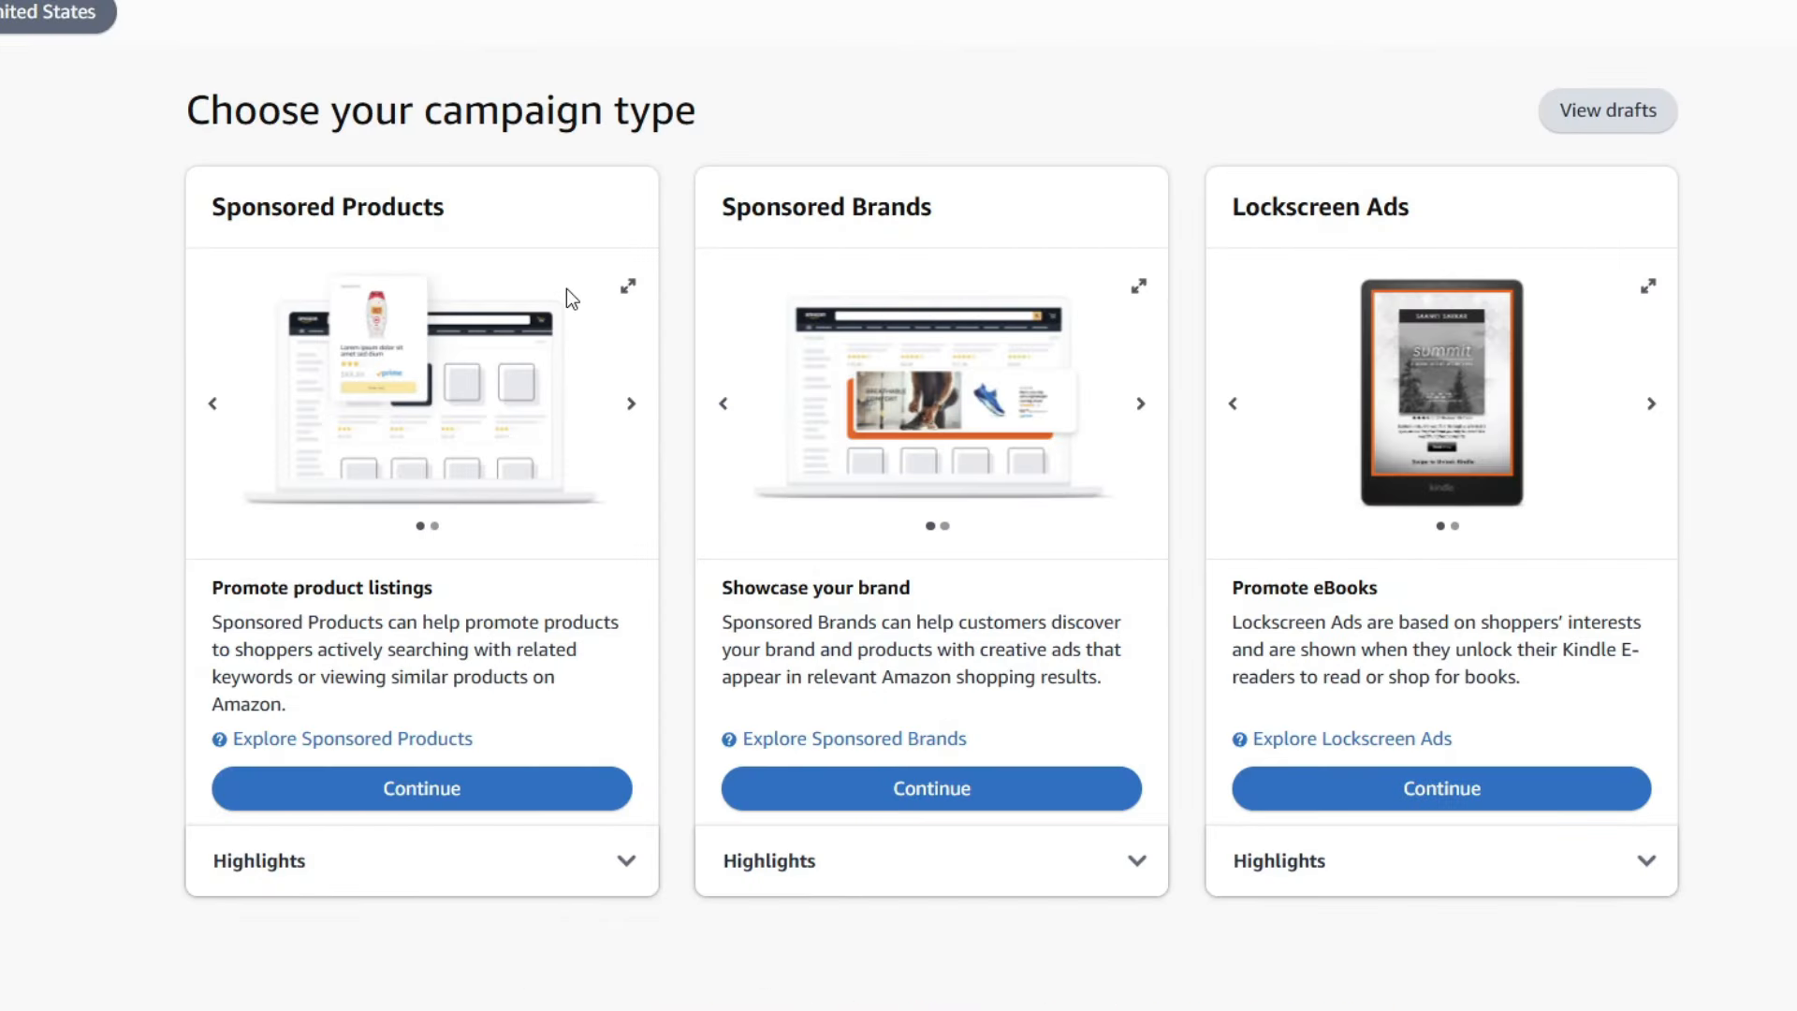
drag(217, 208, 443, 213)
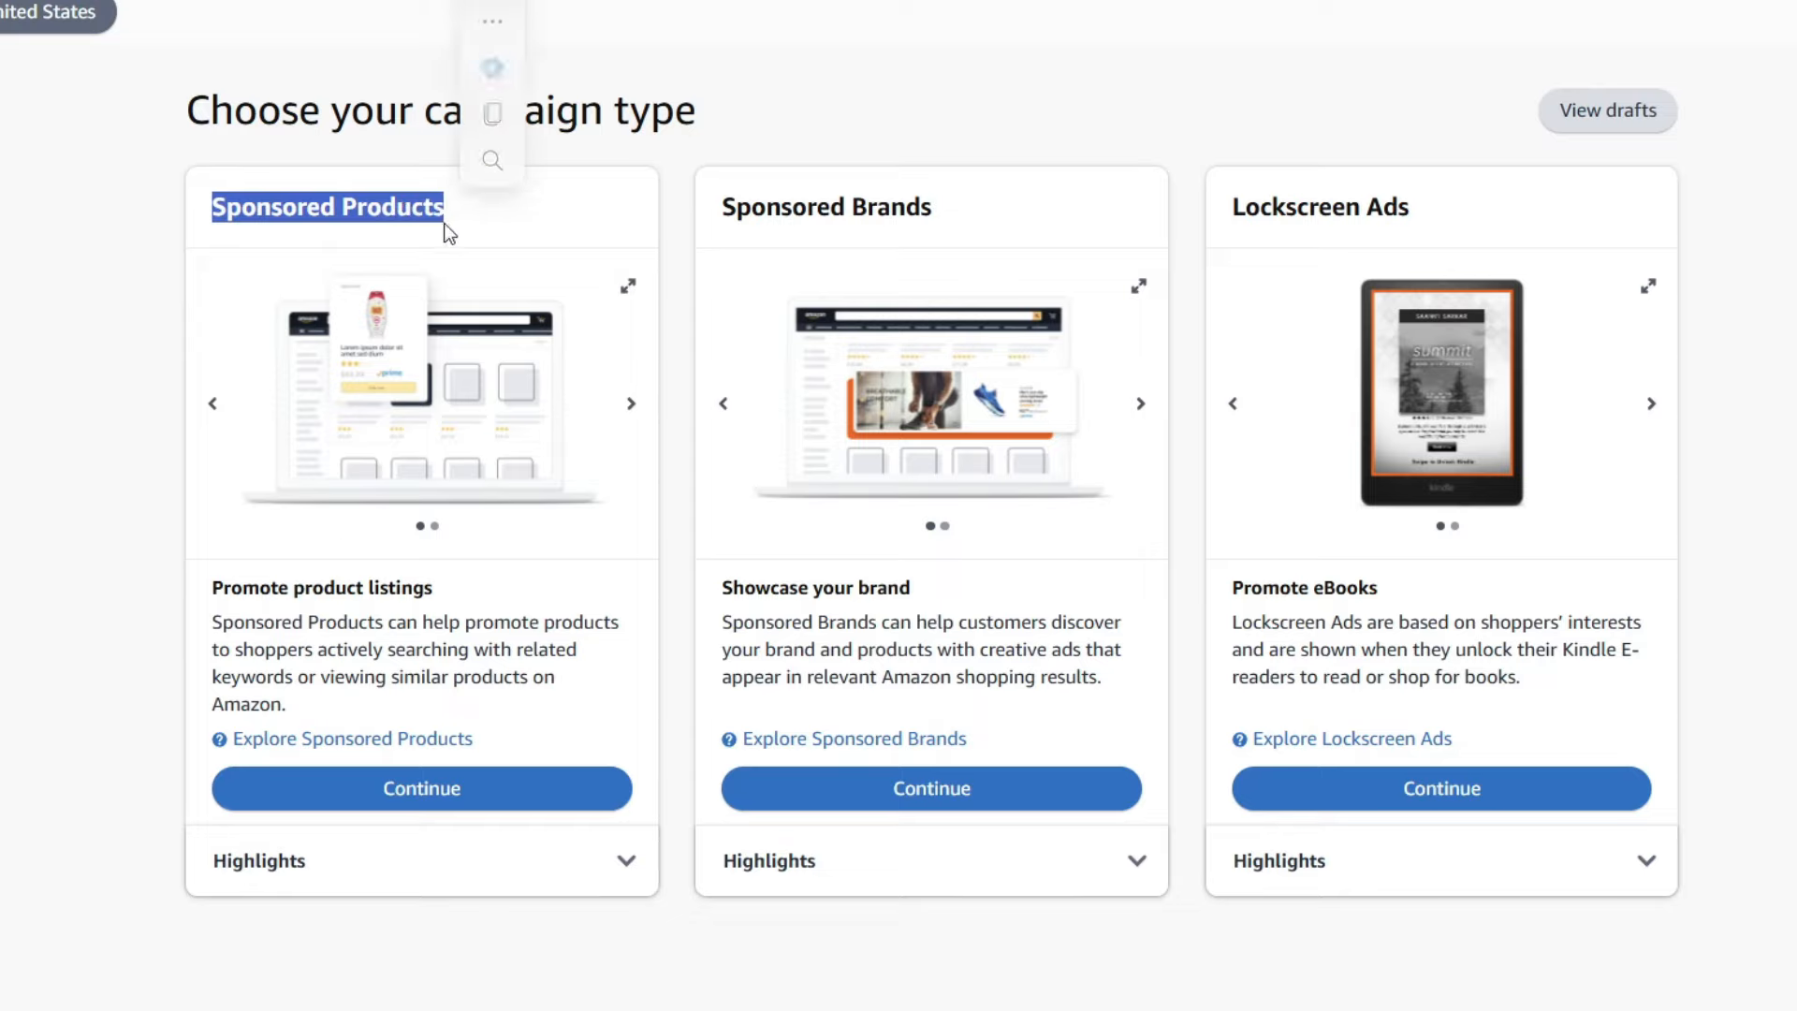
click(438, 792)
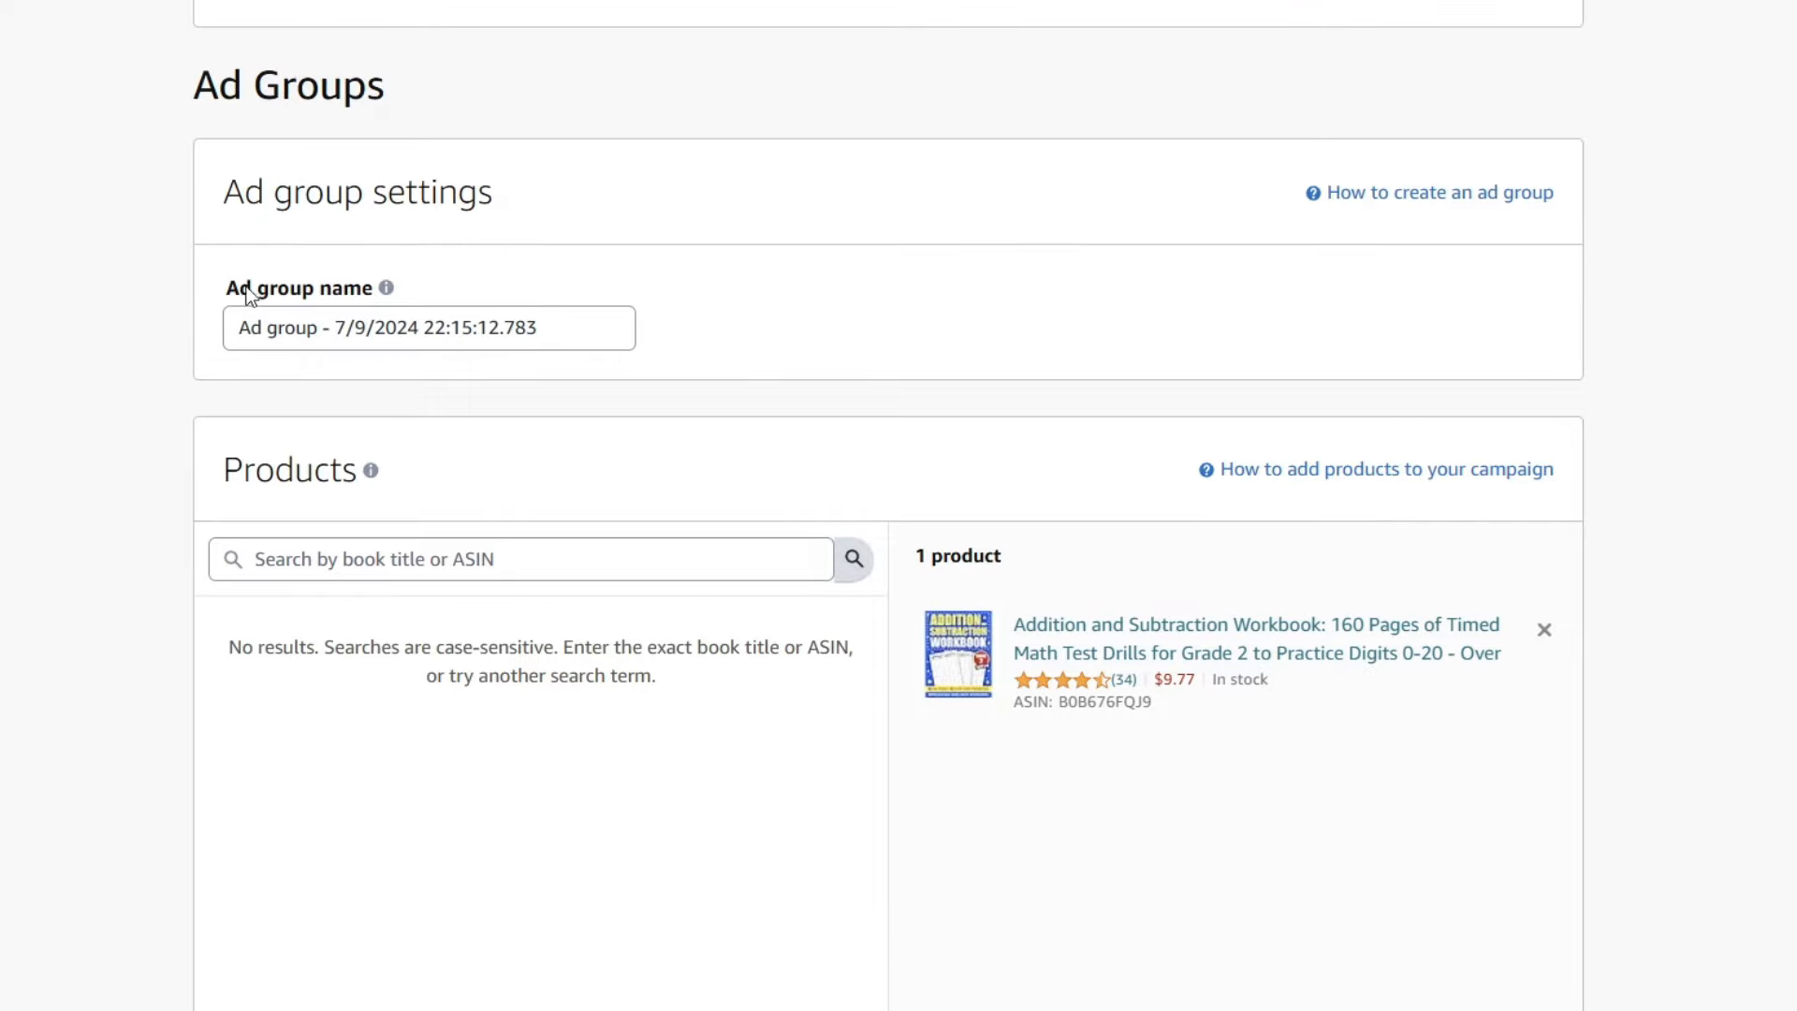
Step: Review the ad group name, the advertised product, the automatic targeting option and the default bid
mouse_move(388, 296)
scroll(1465, 600, down, 3)
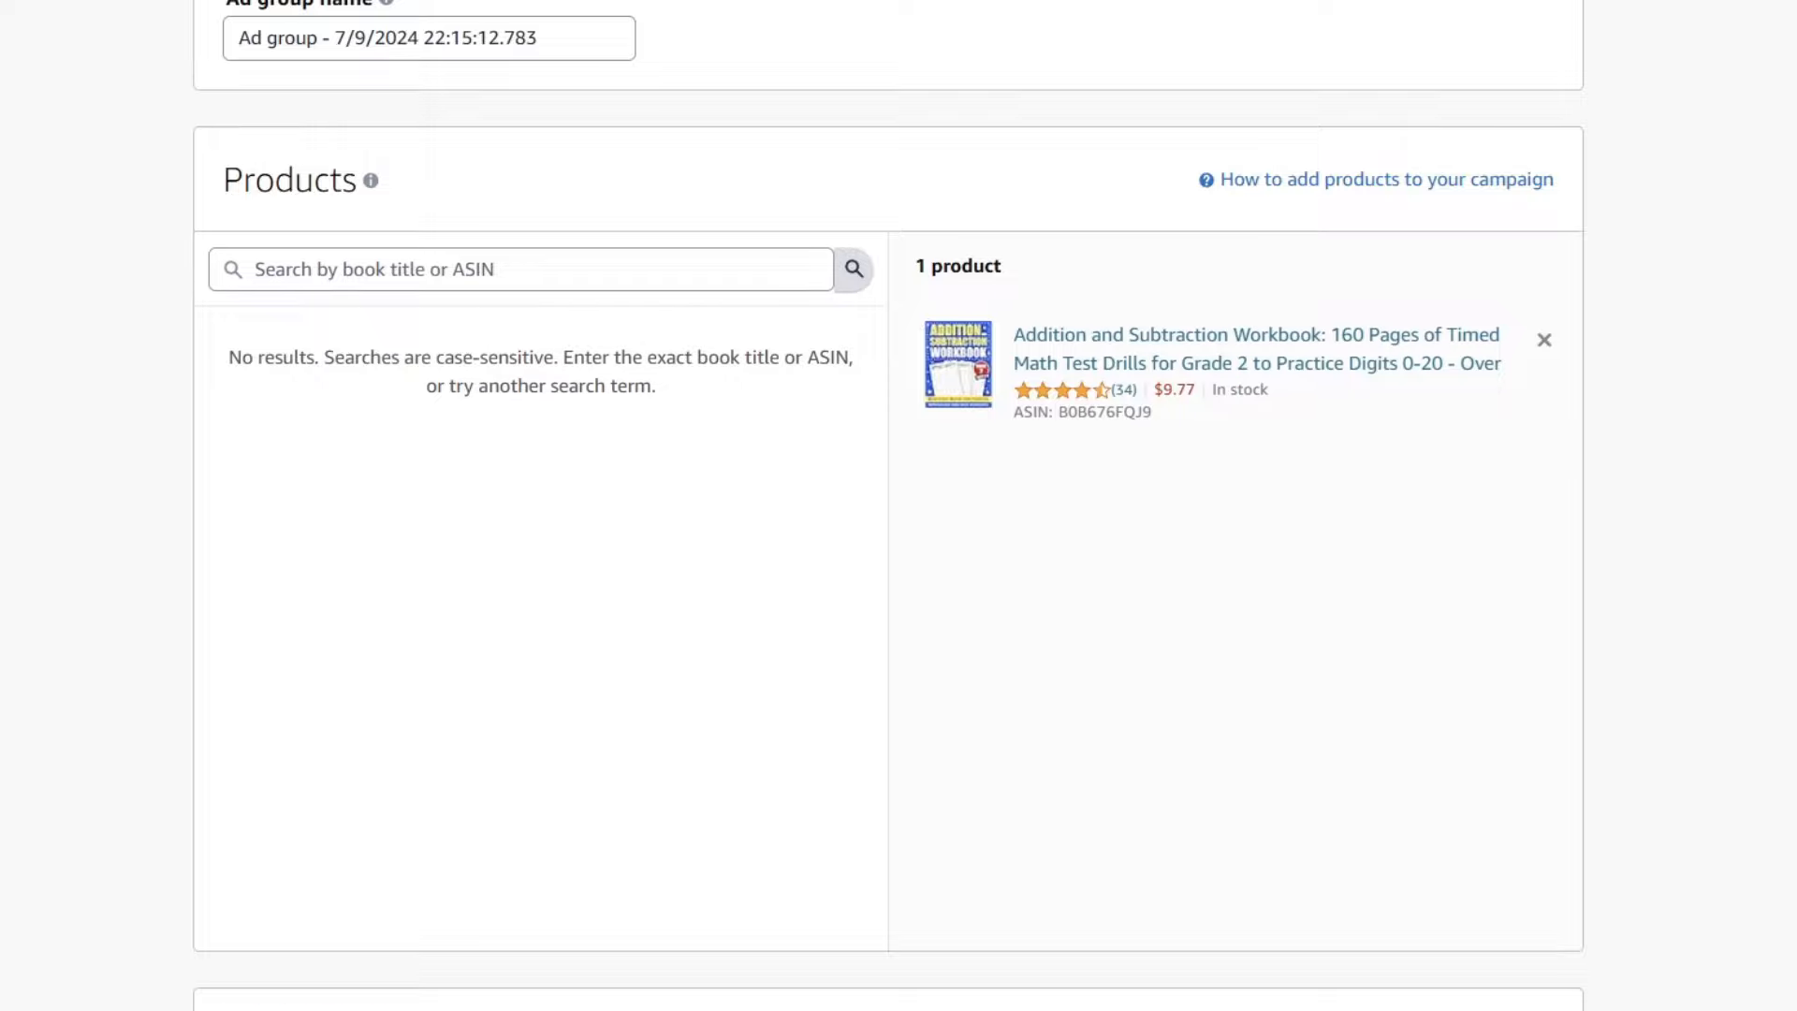
scroll(887, 561, down, 8)
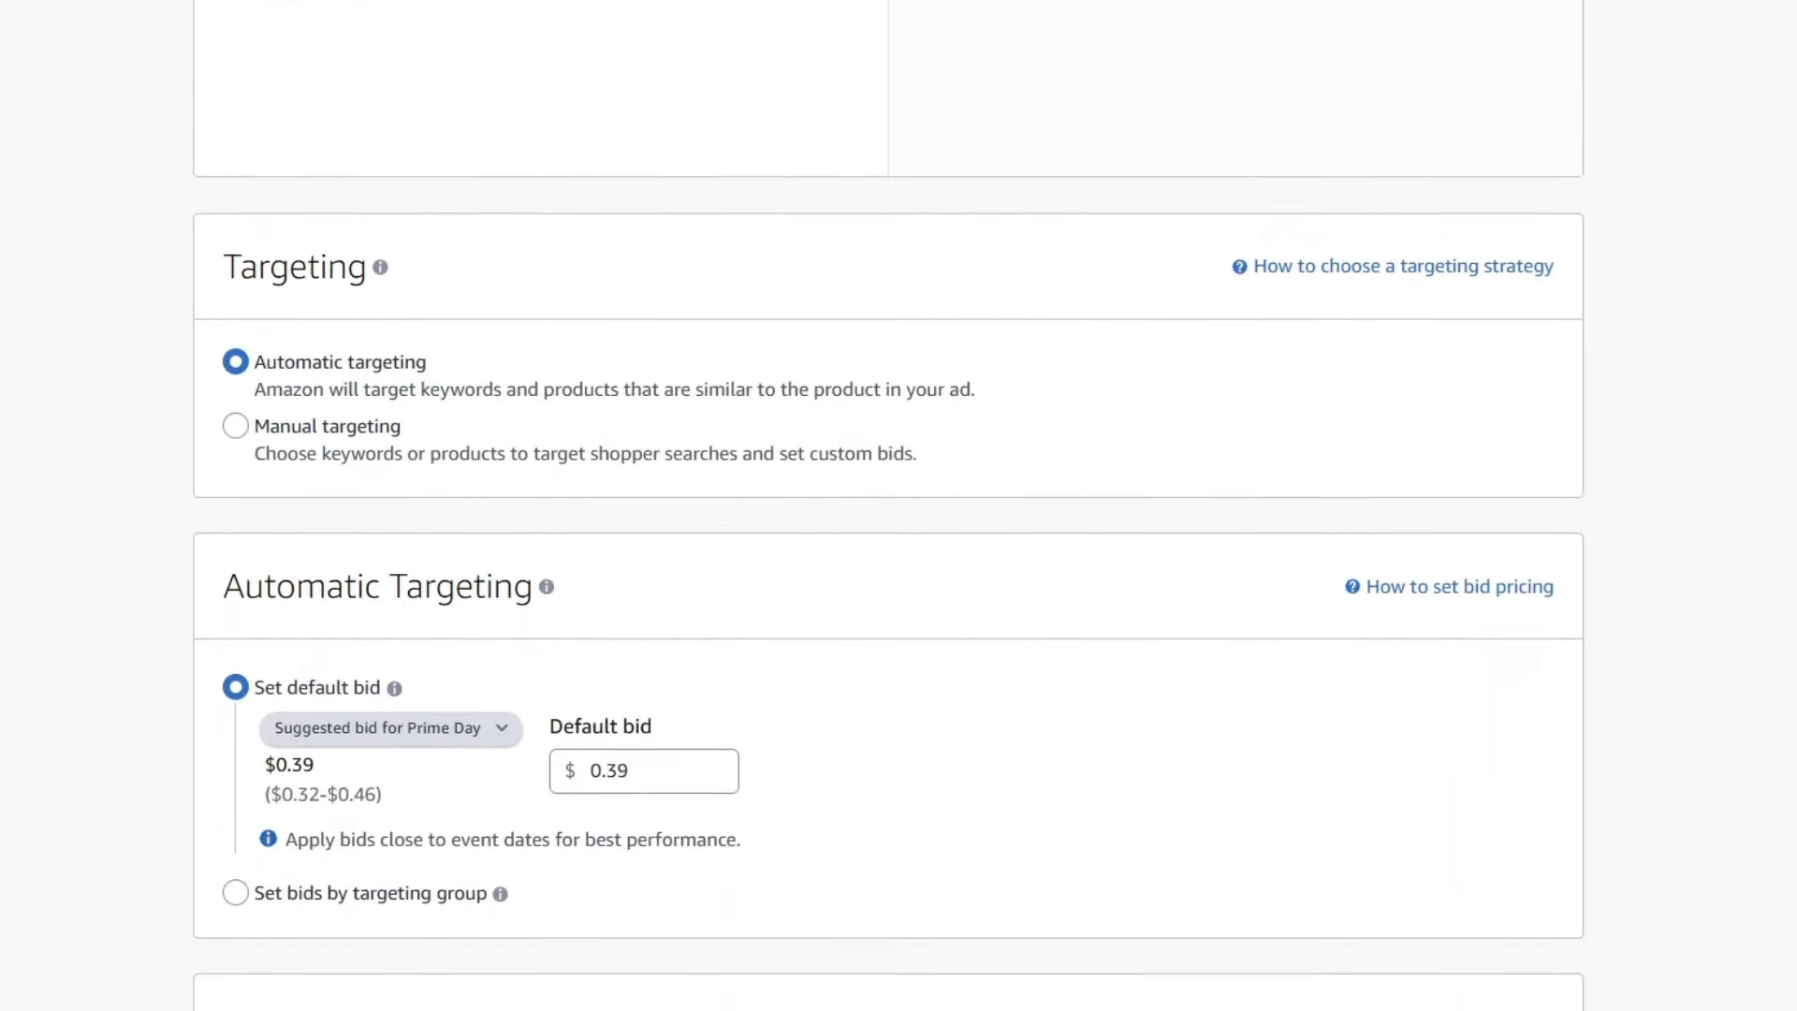
scroll(887, 561, down, 1)
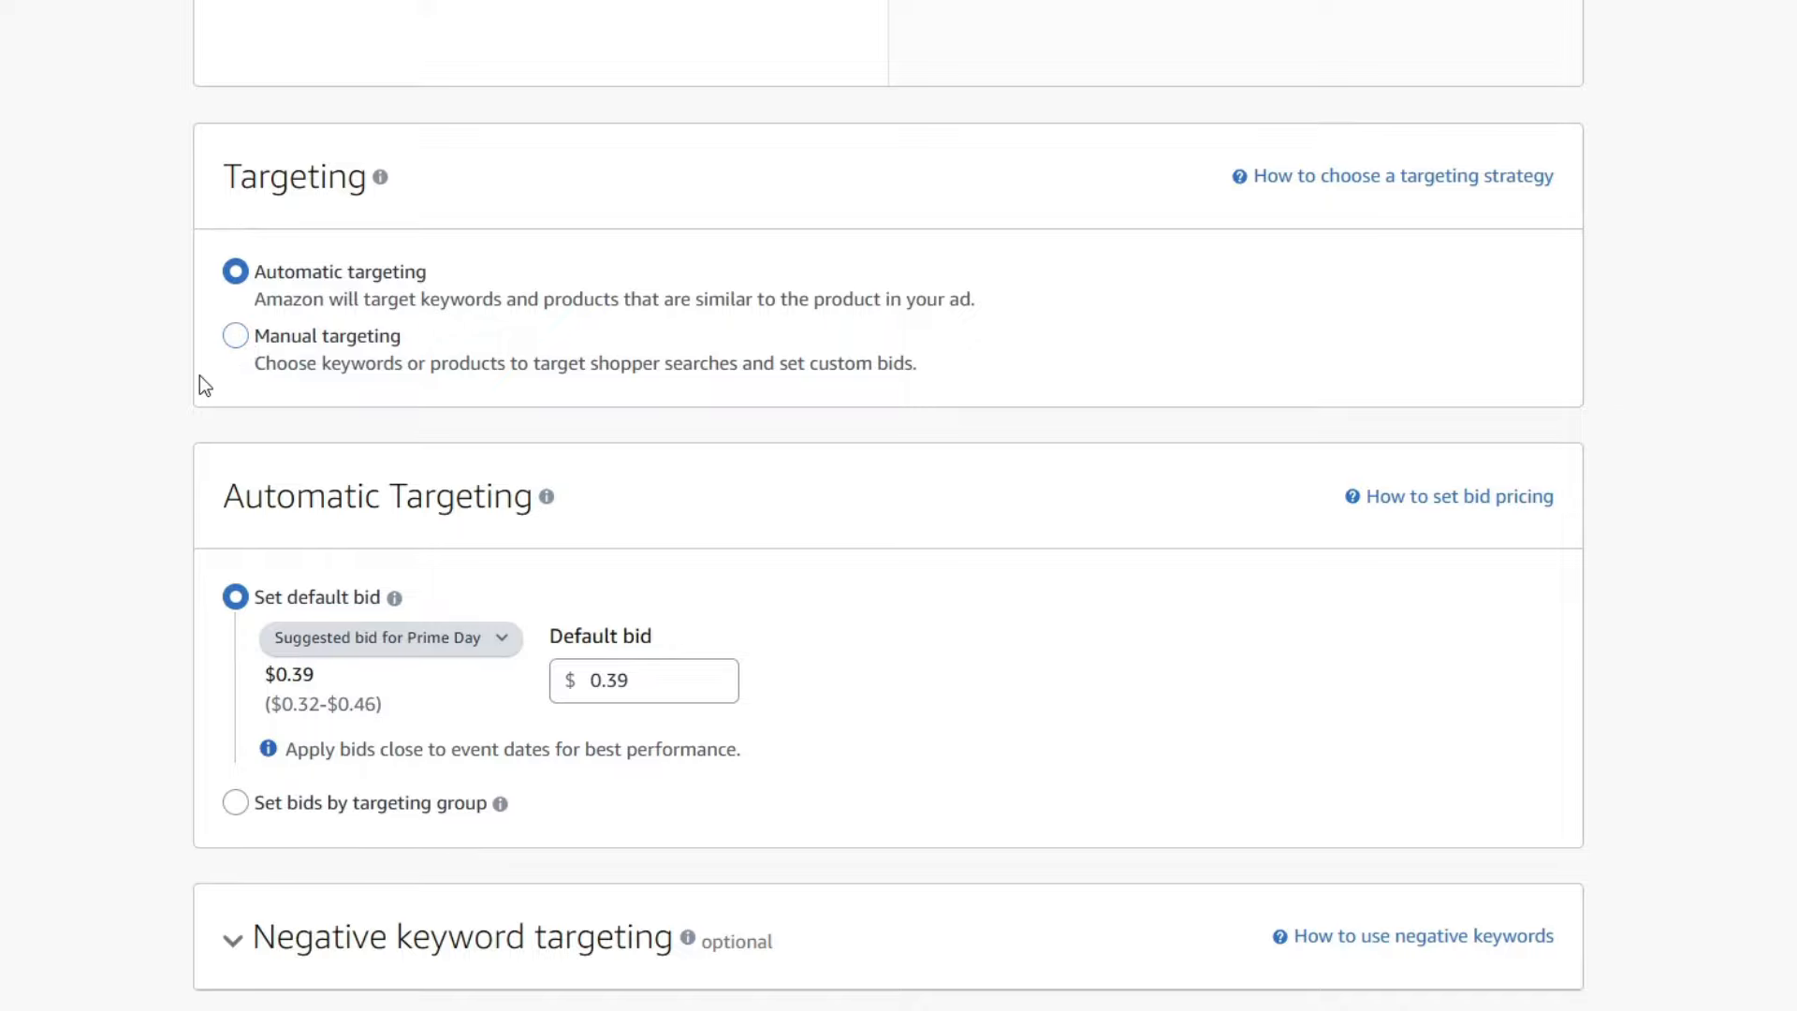
scroll(187, 378, up, 2)
scroll(187, 378, down, 5)
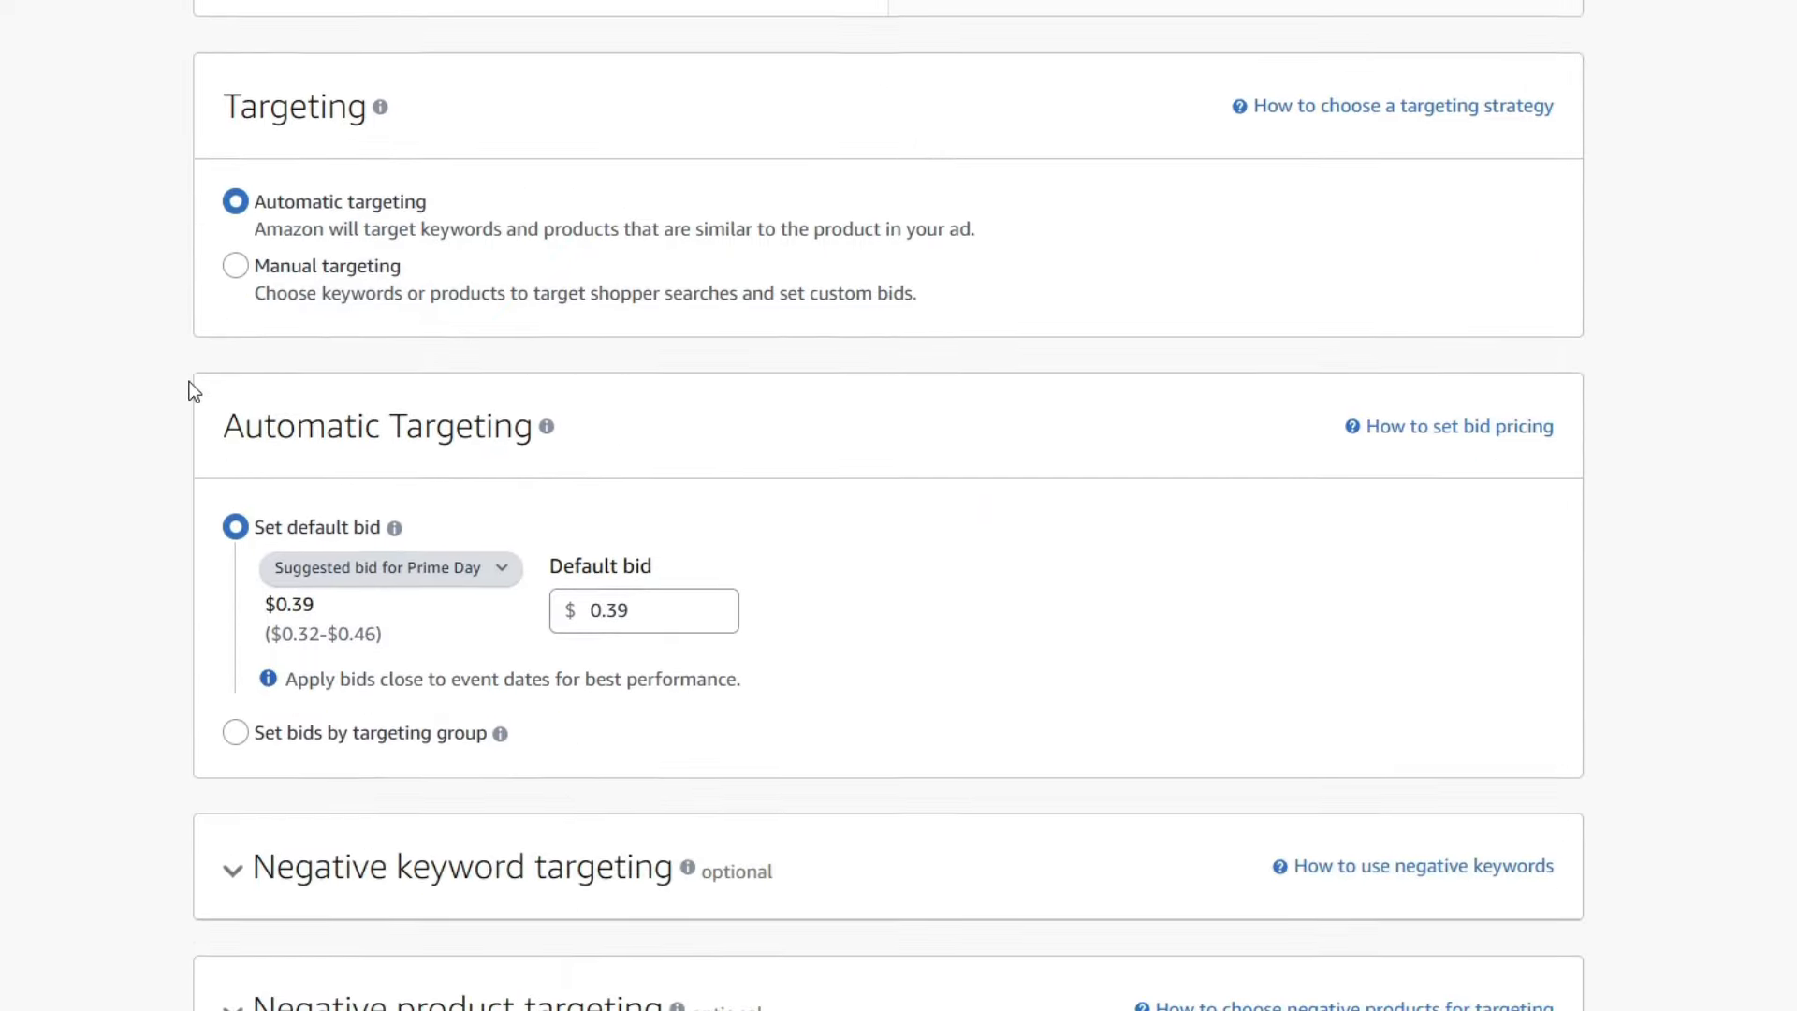
scroll(192, 392, up, 2)
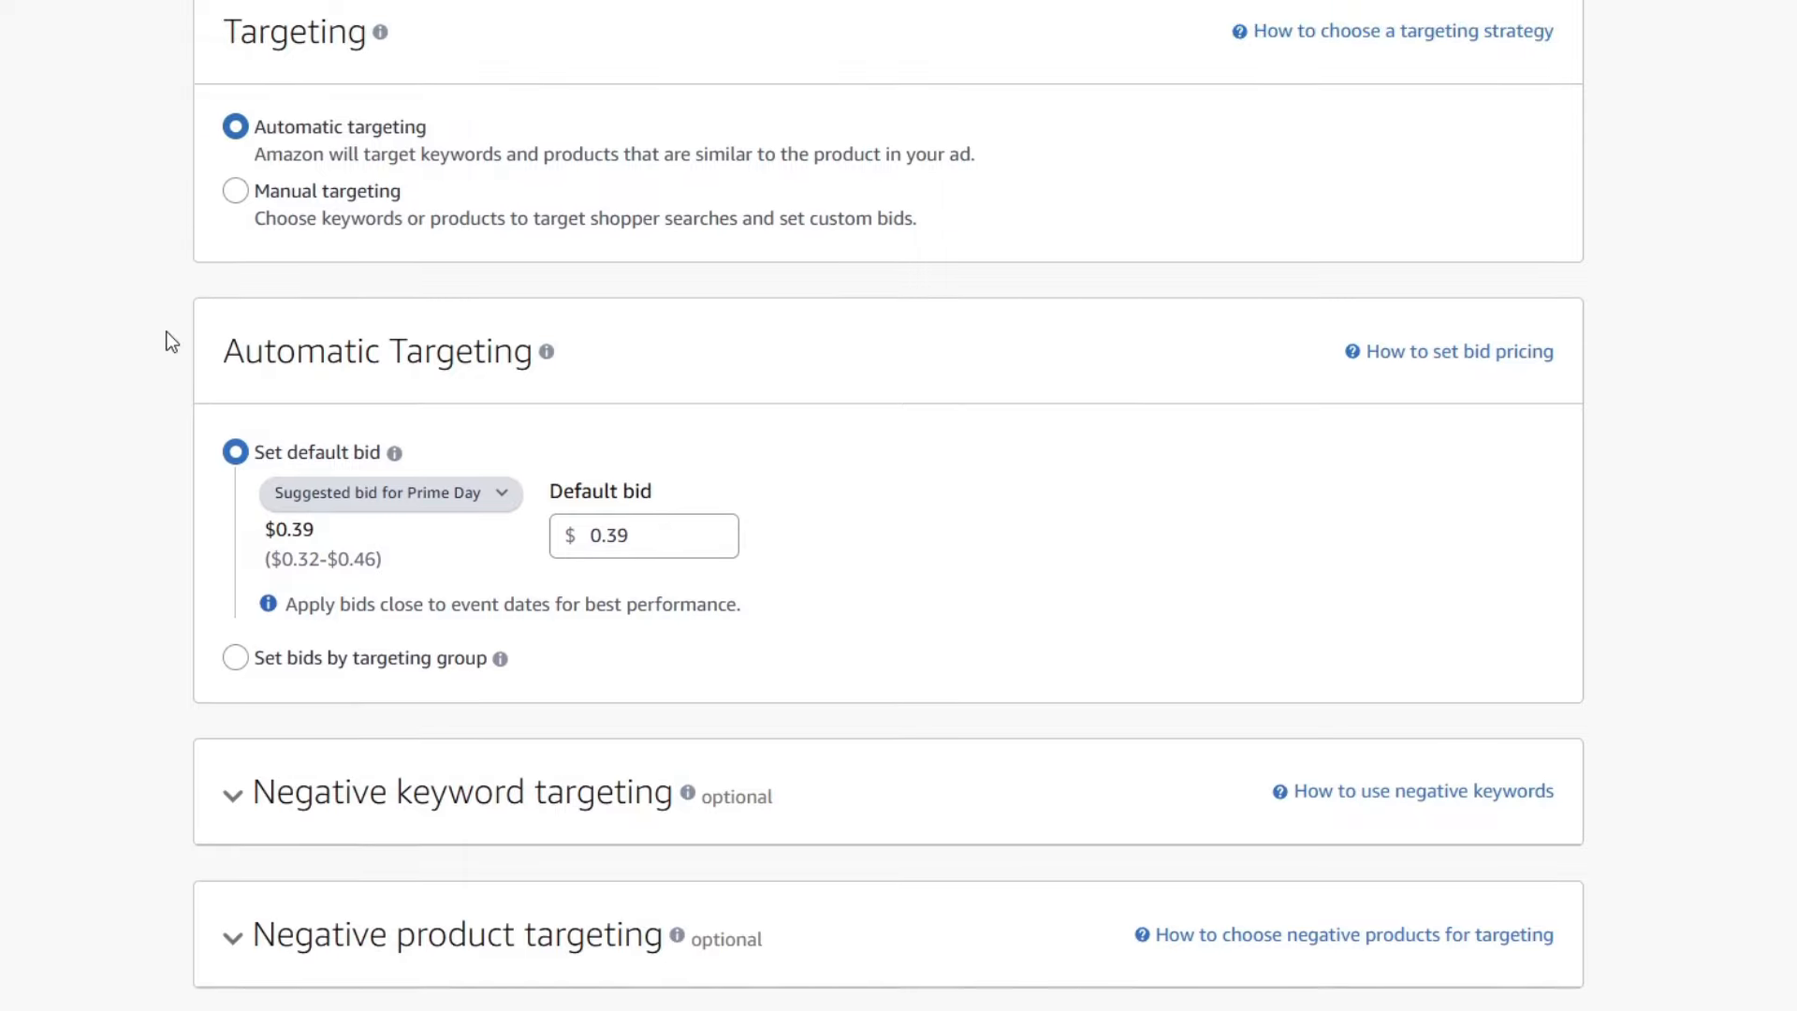
scroll(169, 341, down, 2)
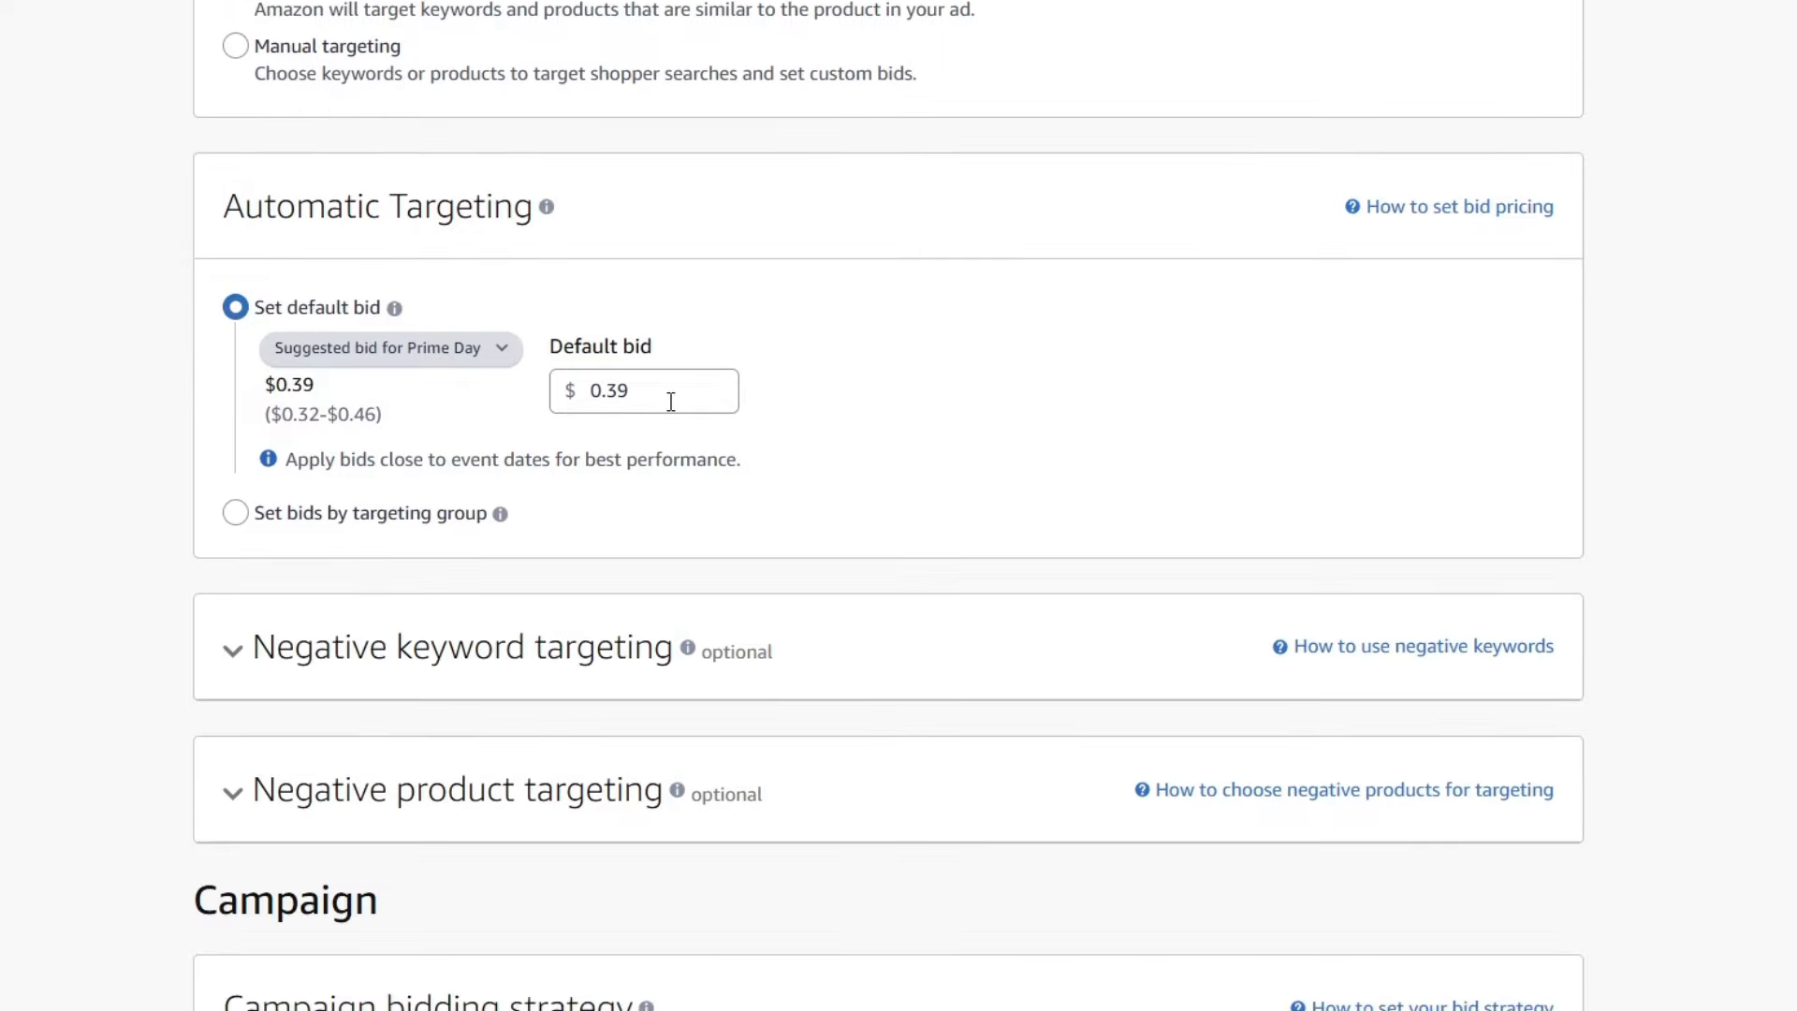
drag(672, 400, 608, 393)
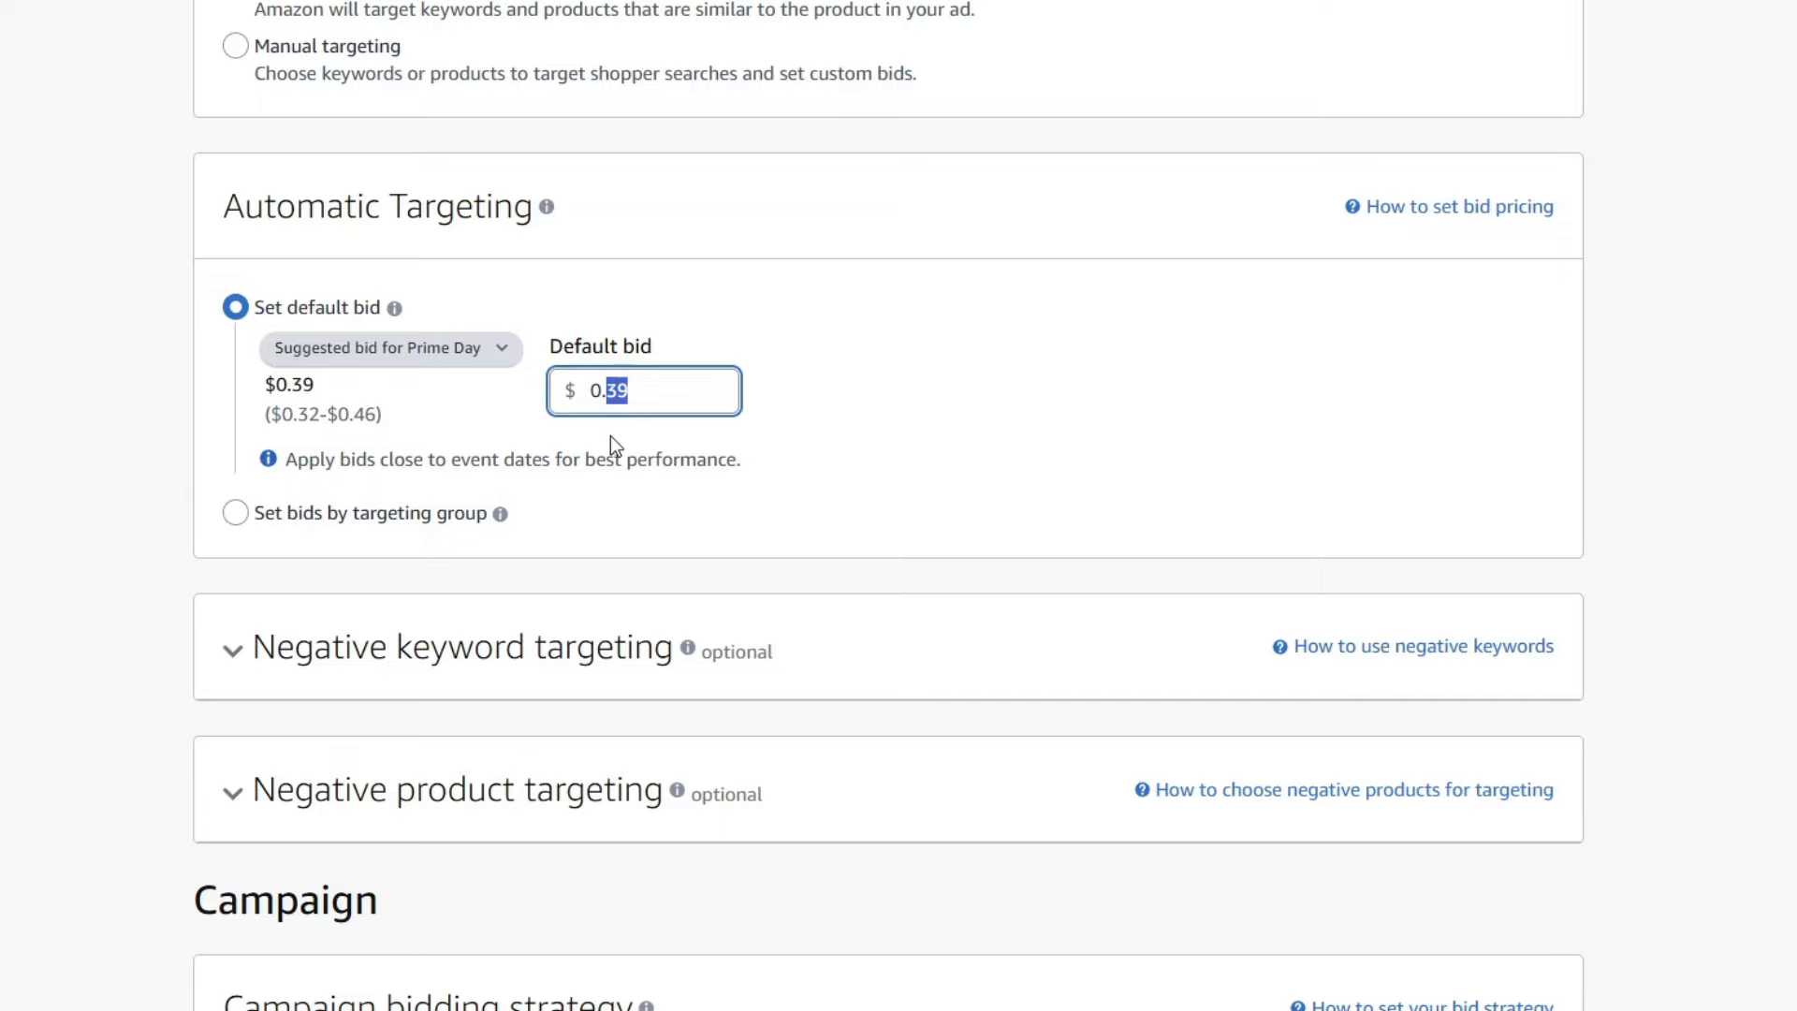
scroll(592, 421, down, 2)
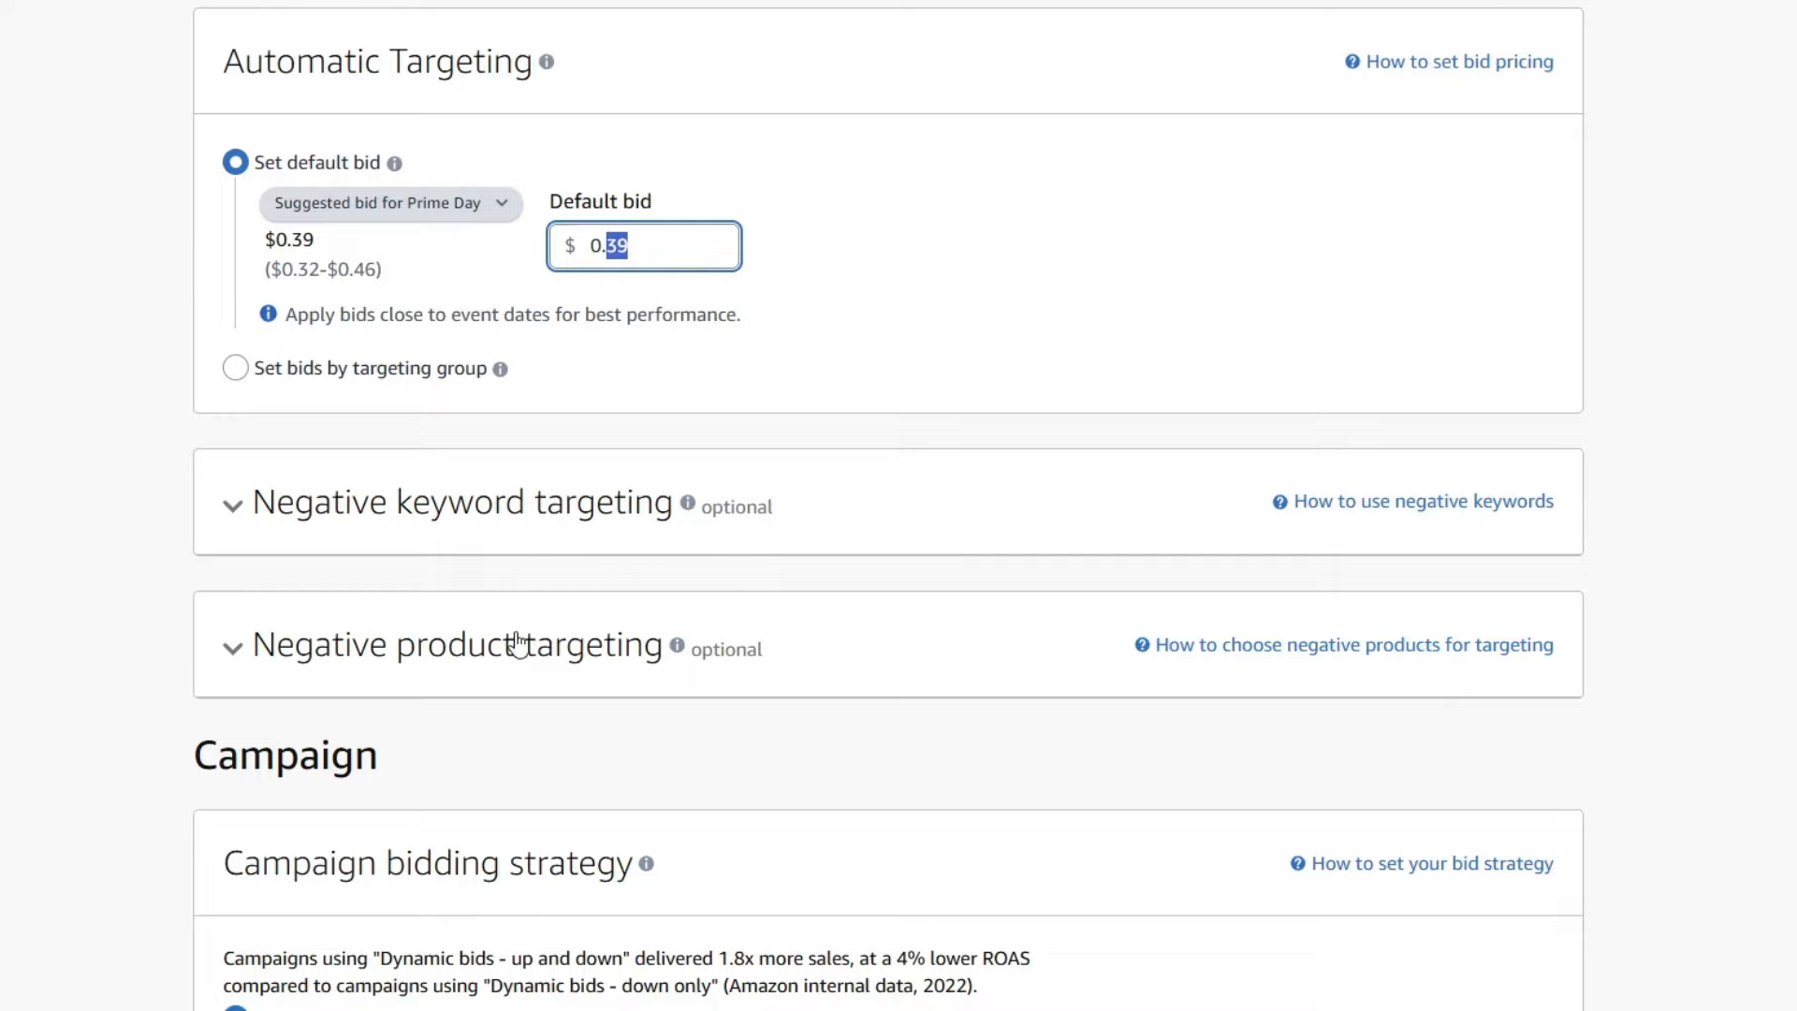
Step: Set the campaign bidding strategy to Dynamic bids - down only and collapse the bid adjustments by placement
scroll(511, 651, down, 1)
scroll(510, 645, down, 5)
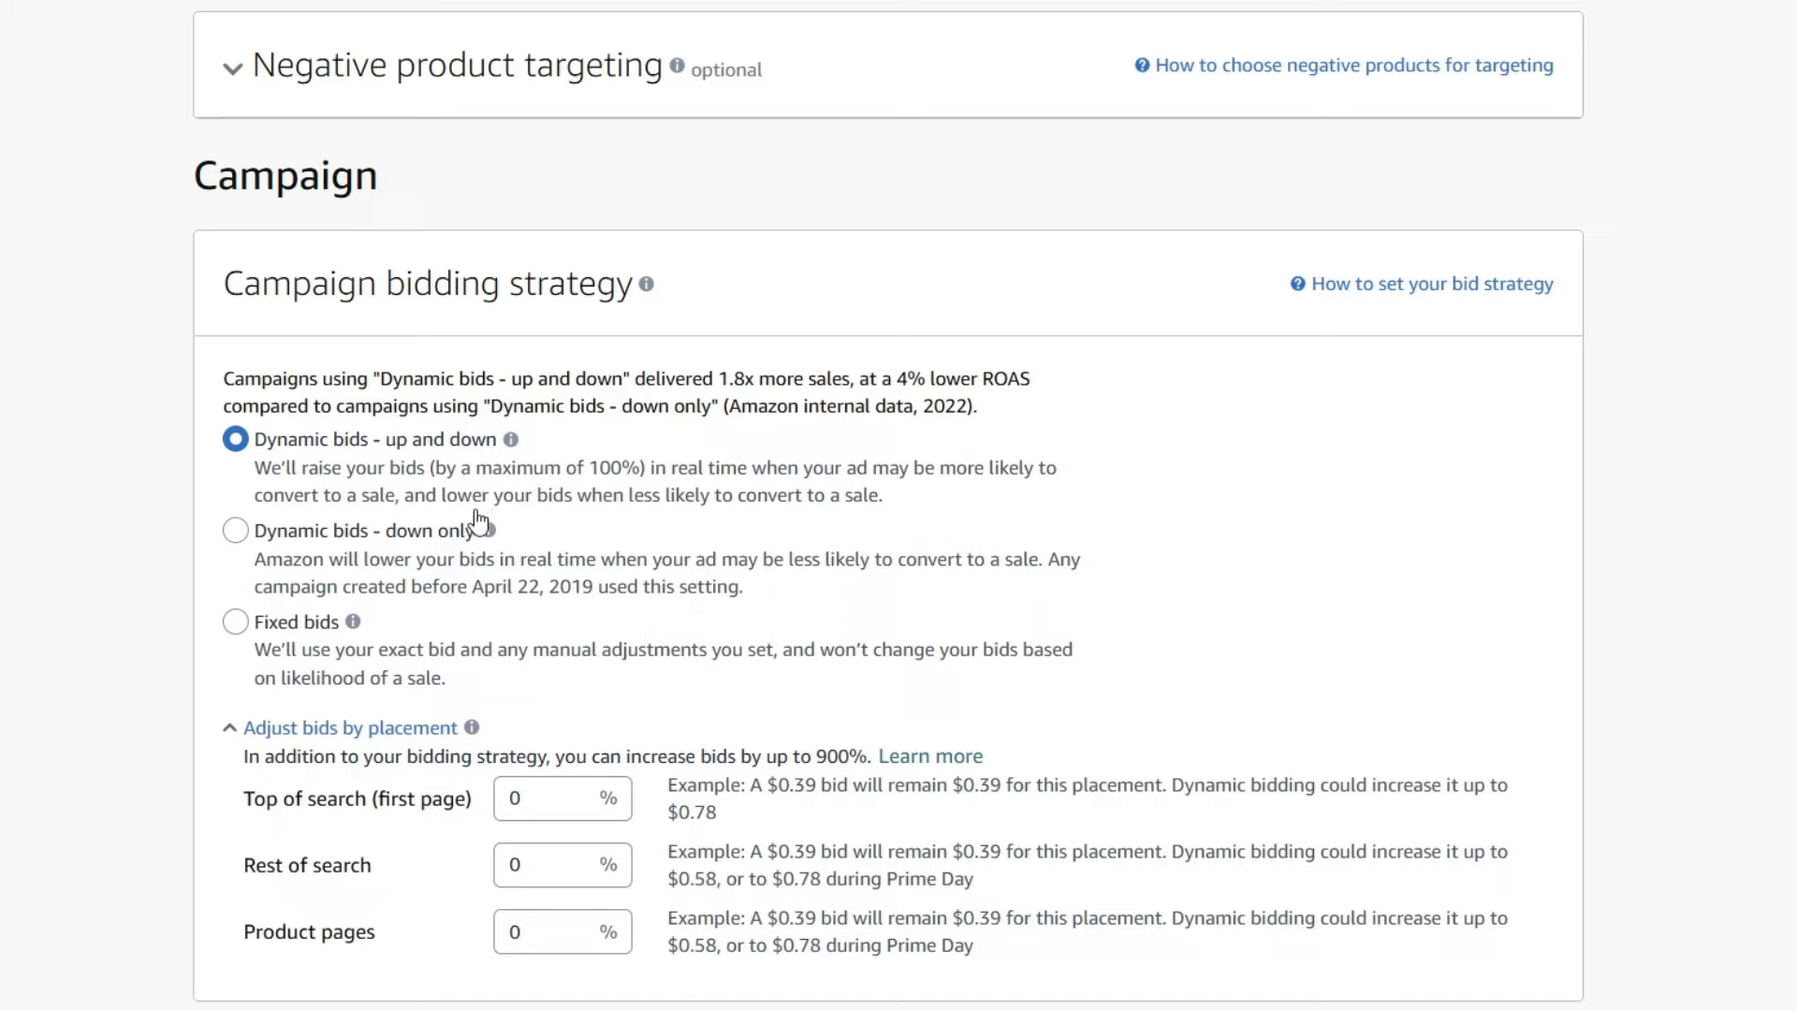
click(242, 535)
scroll(614, 571, down, 2)
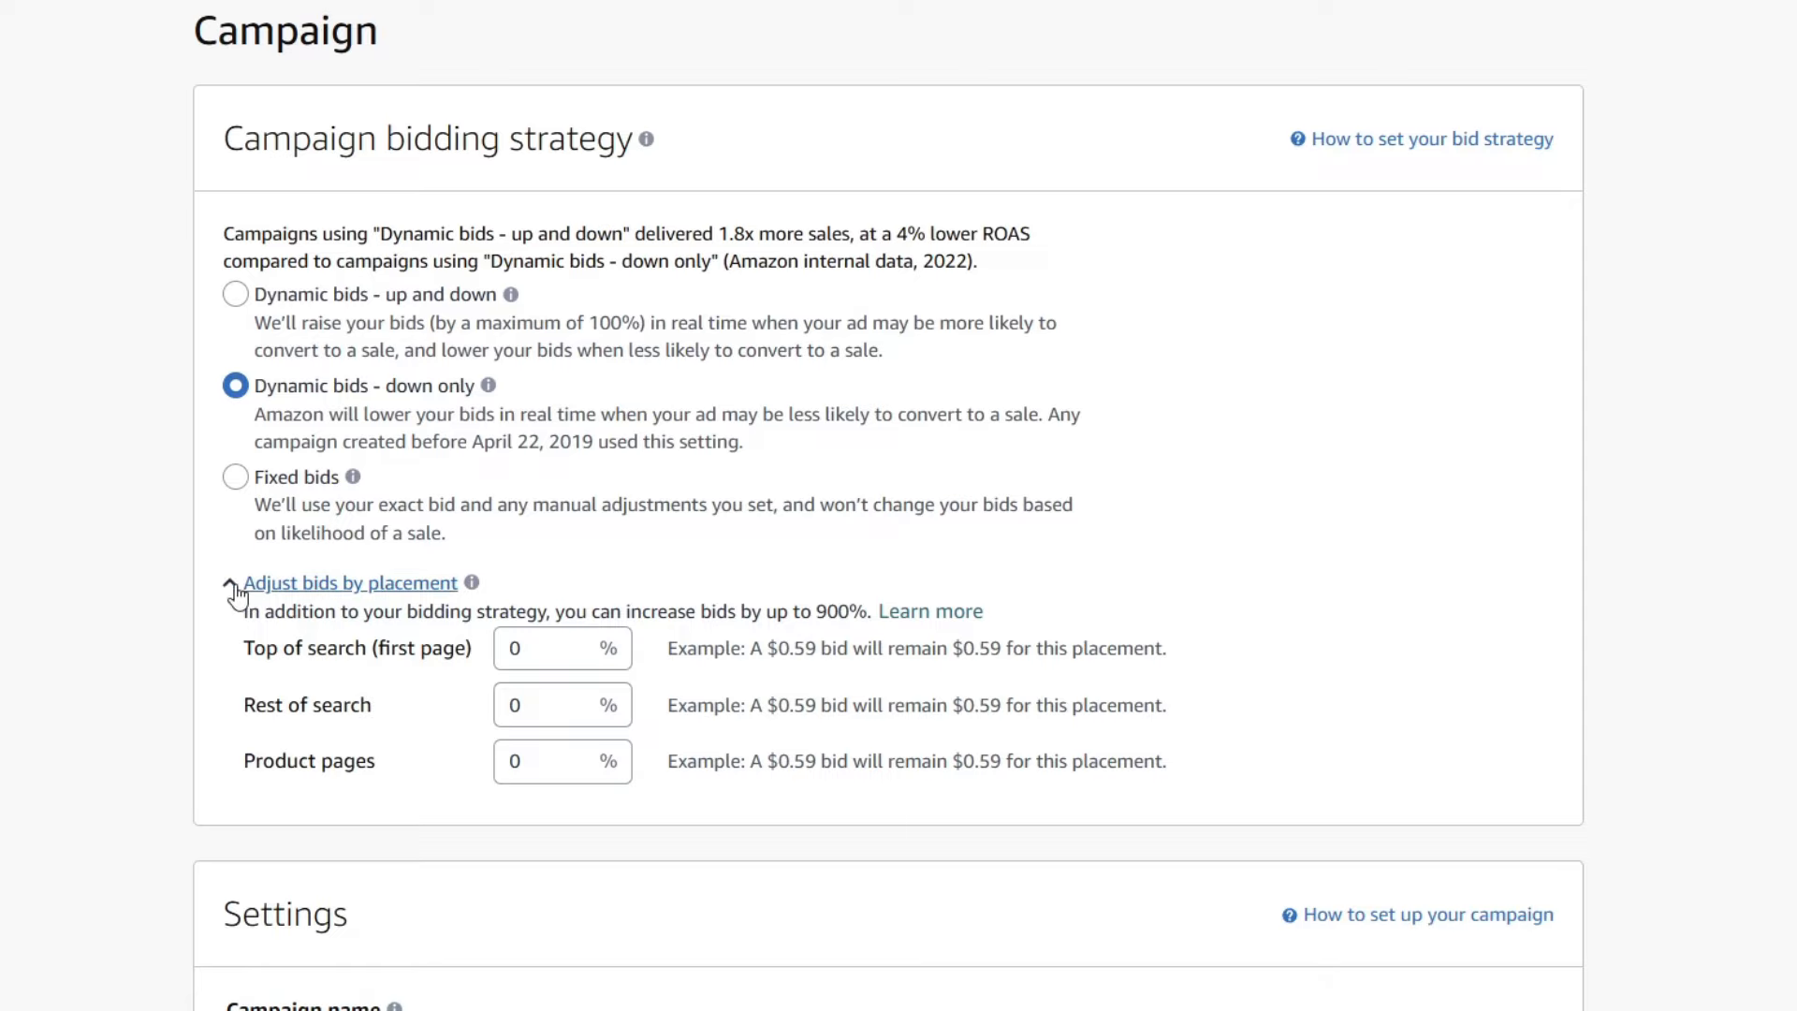
click(233, 587)
Step: Name the campaign "MATH WORKBOOK - AUTO - 75c" and give it a daily budget of $5.00
scroll(625, 567, down, 3)
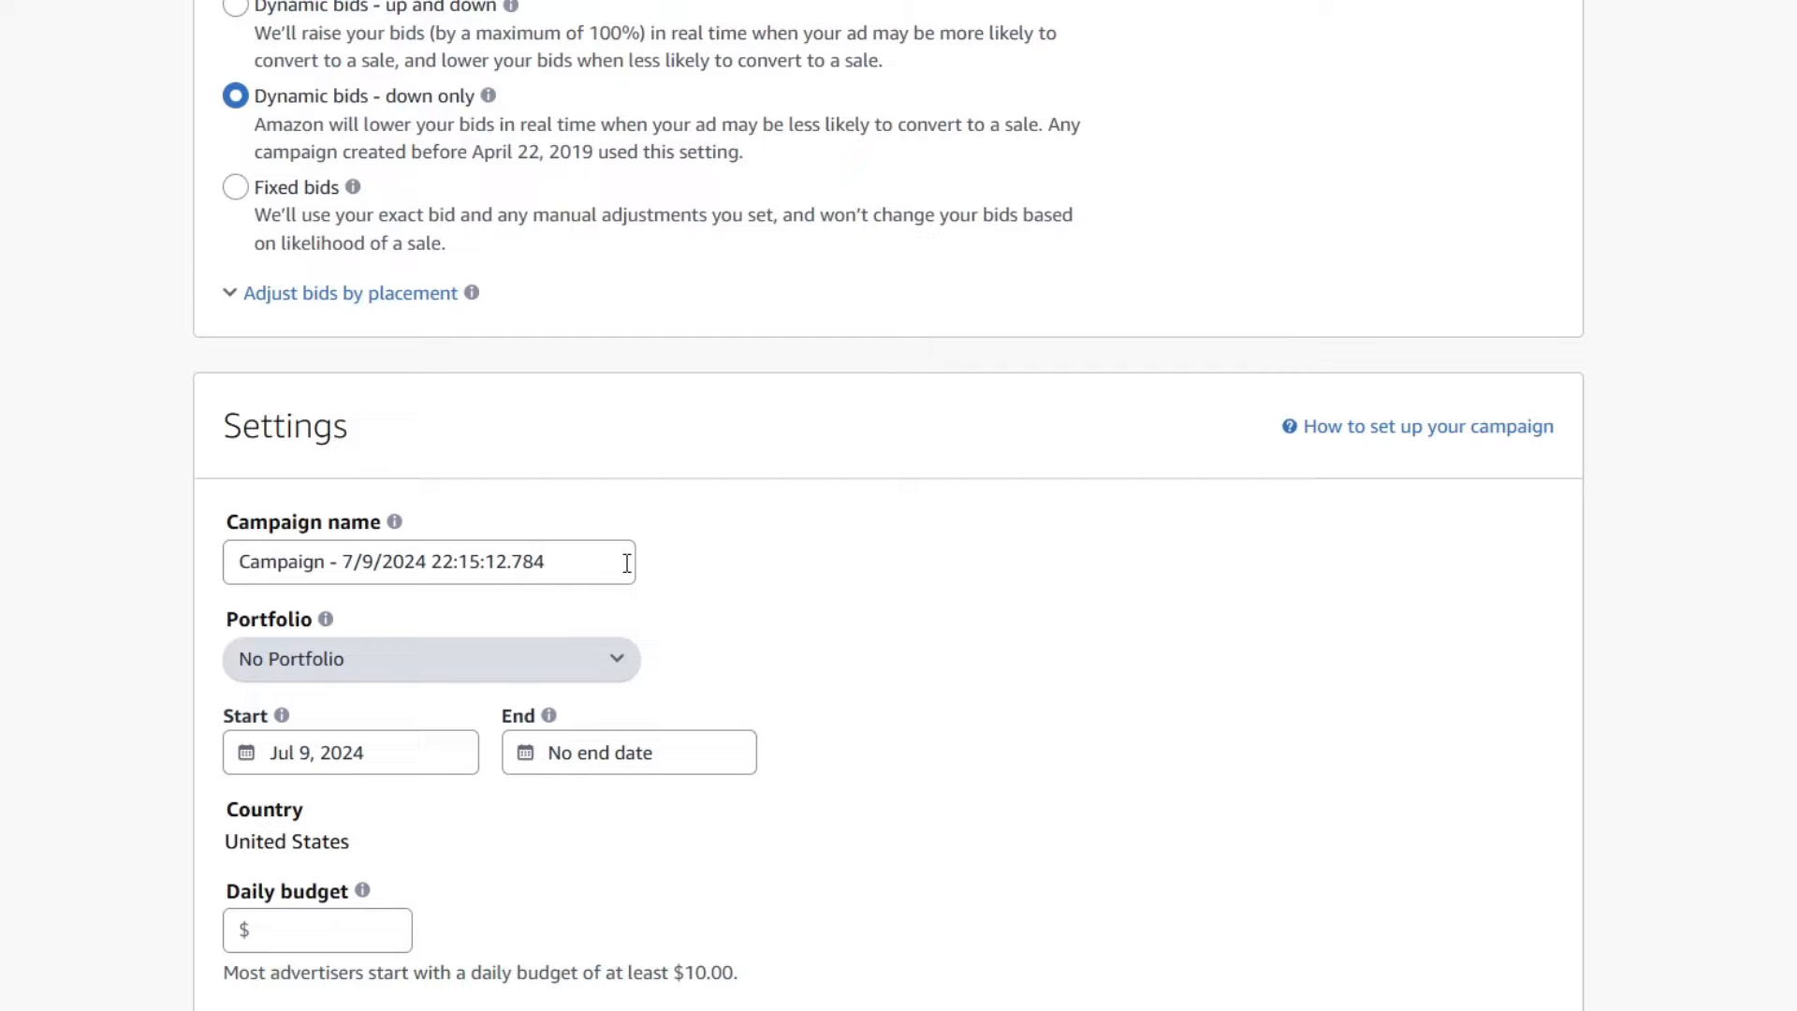
scroll(642, 444, up, 1)
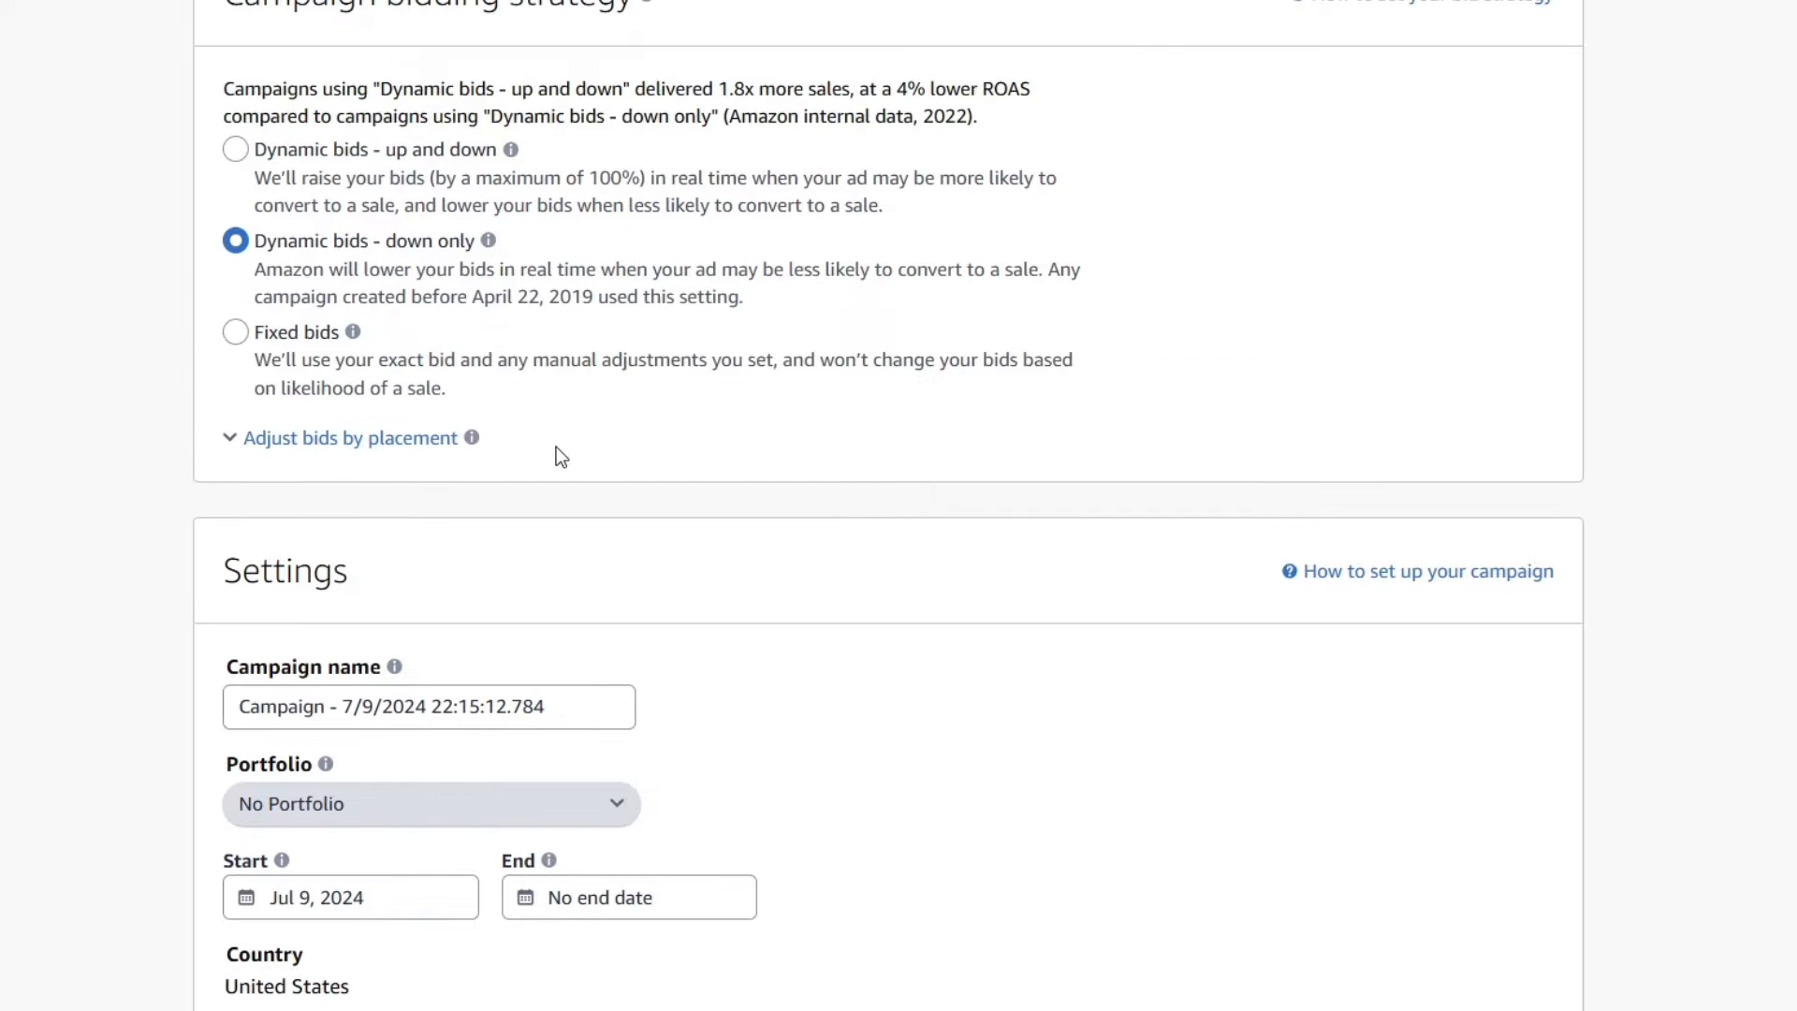
scroll(642, 498, down, 3)
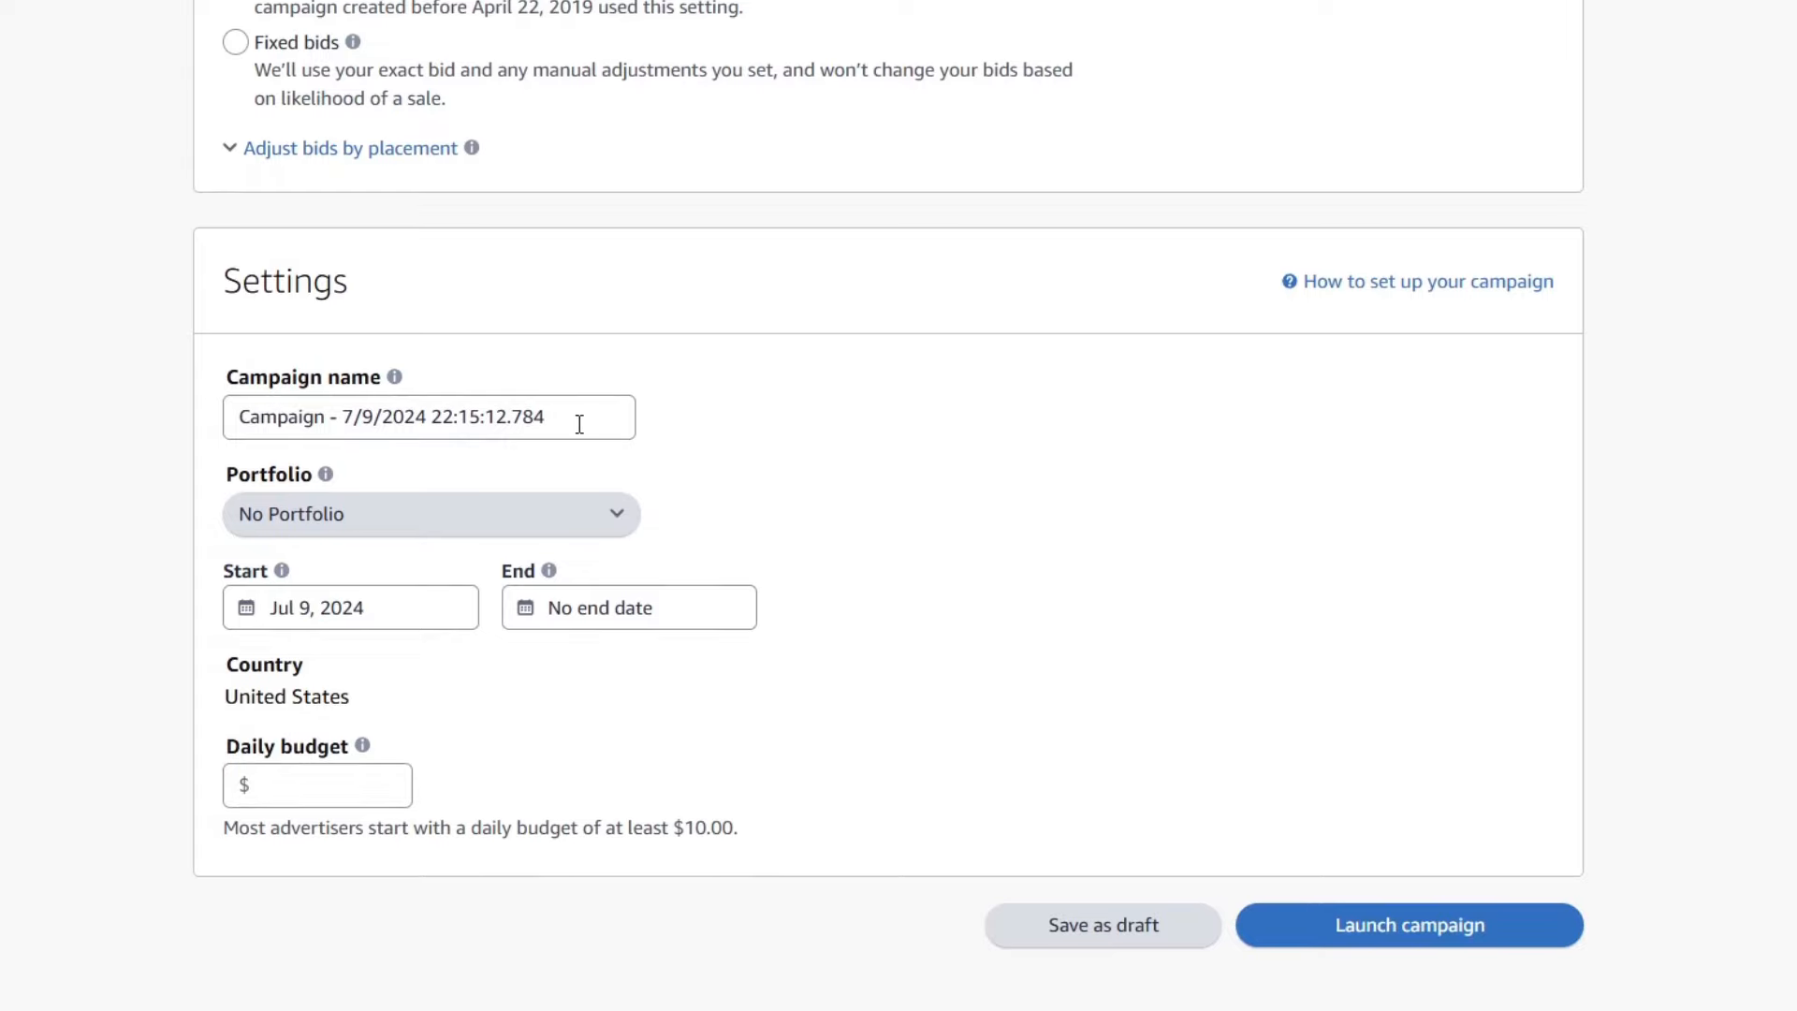
triple_click(483, 428)
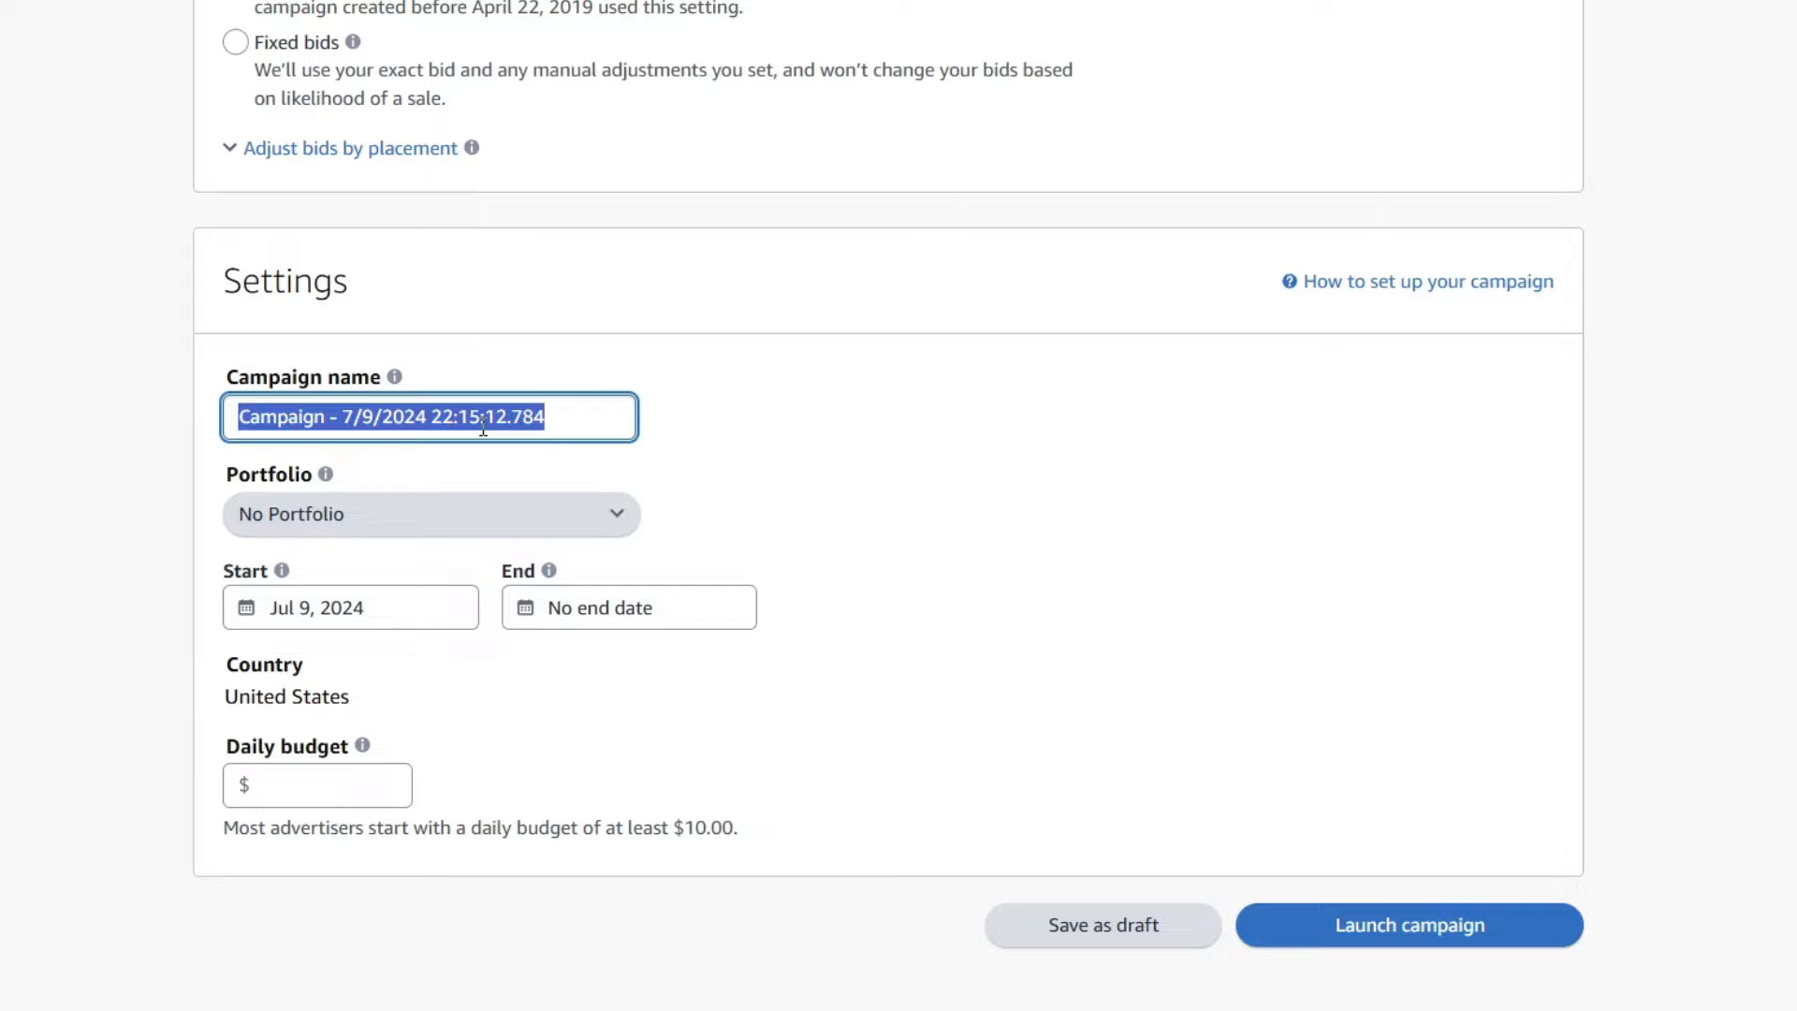
text(MATH WORK)
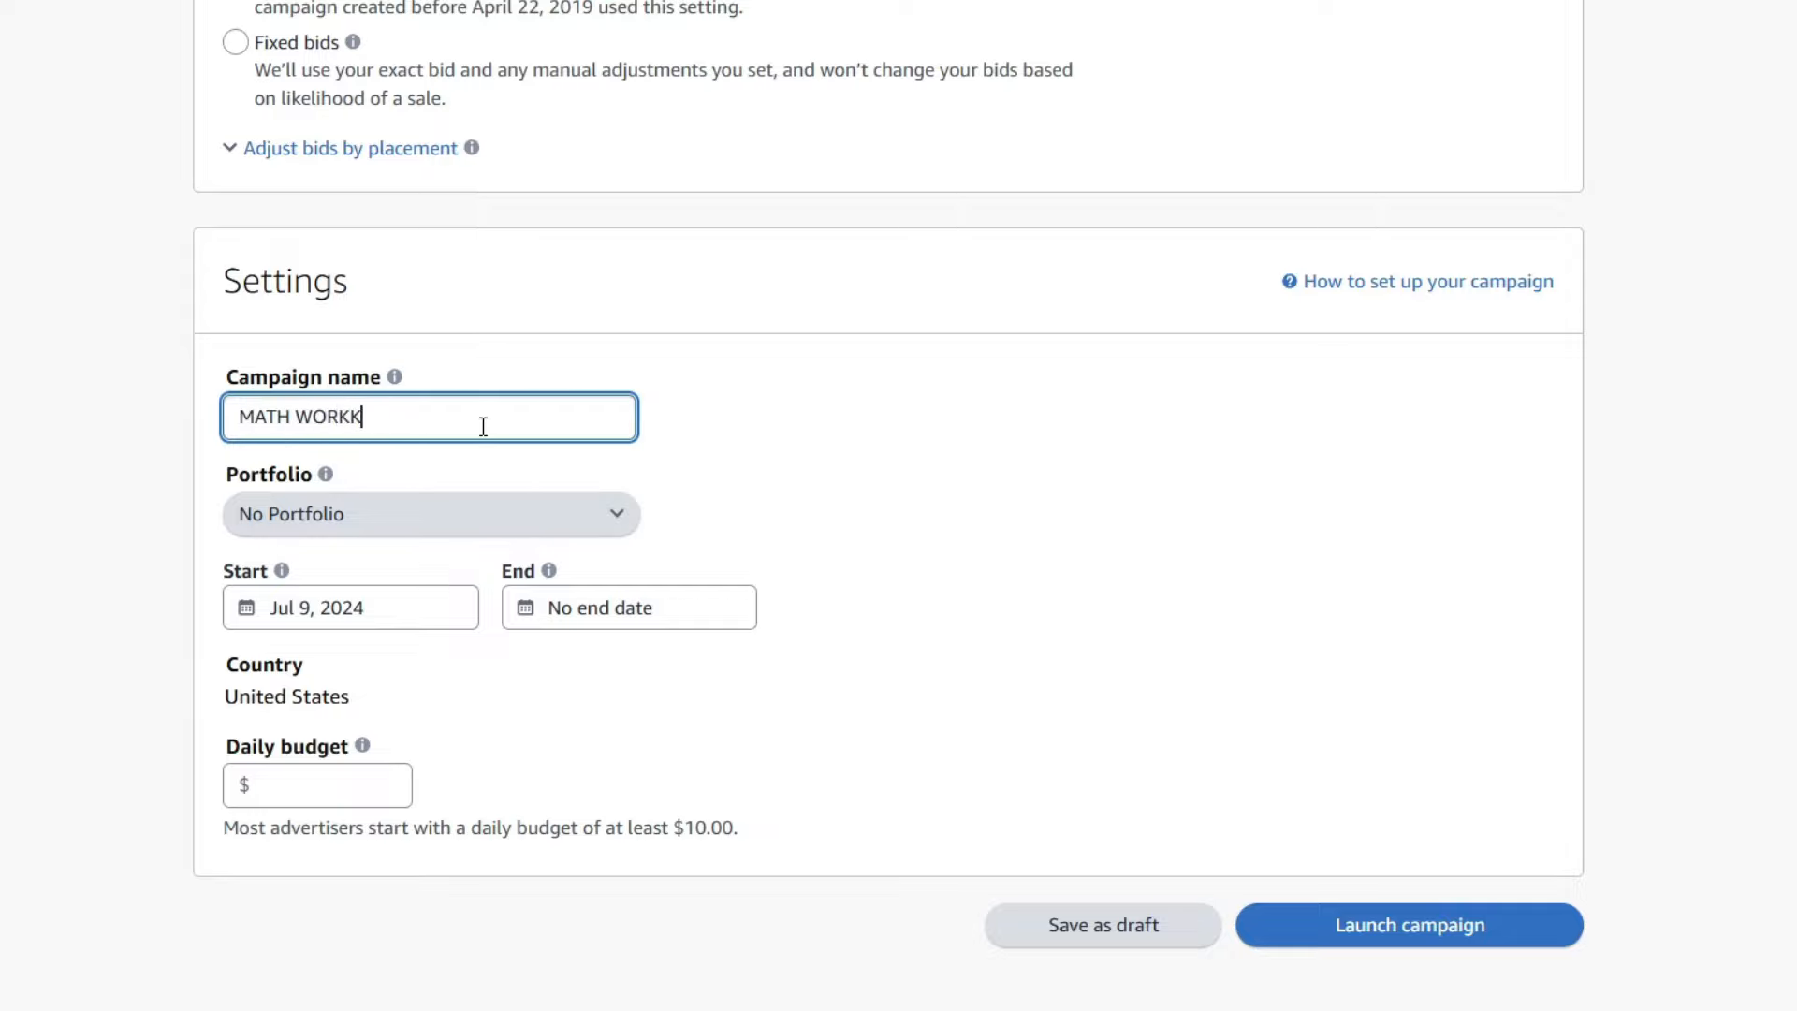
text(BOOK - AUTO - 75c)
double_click(506, 416)
click(570, 428)
click(327, 783)
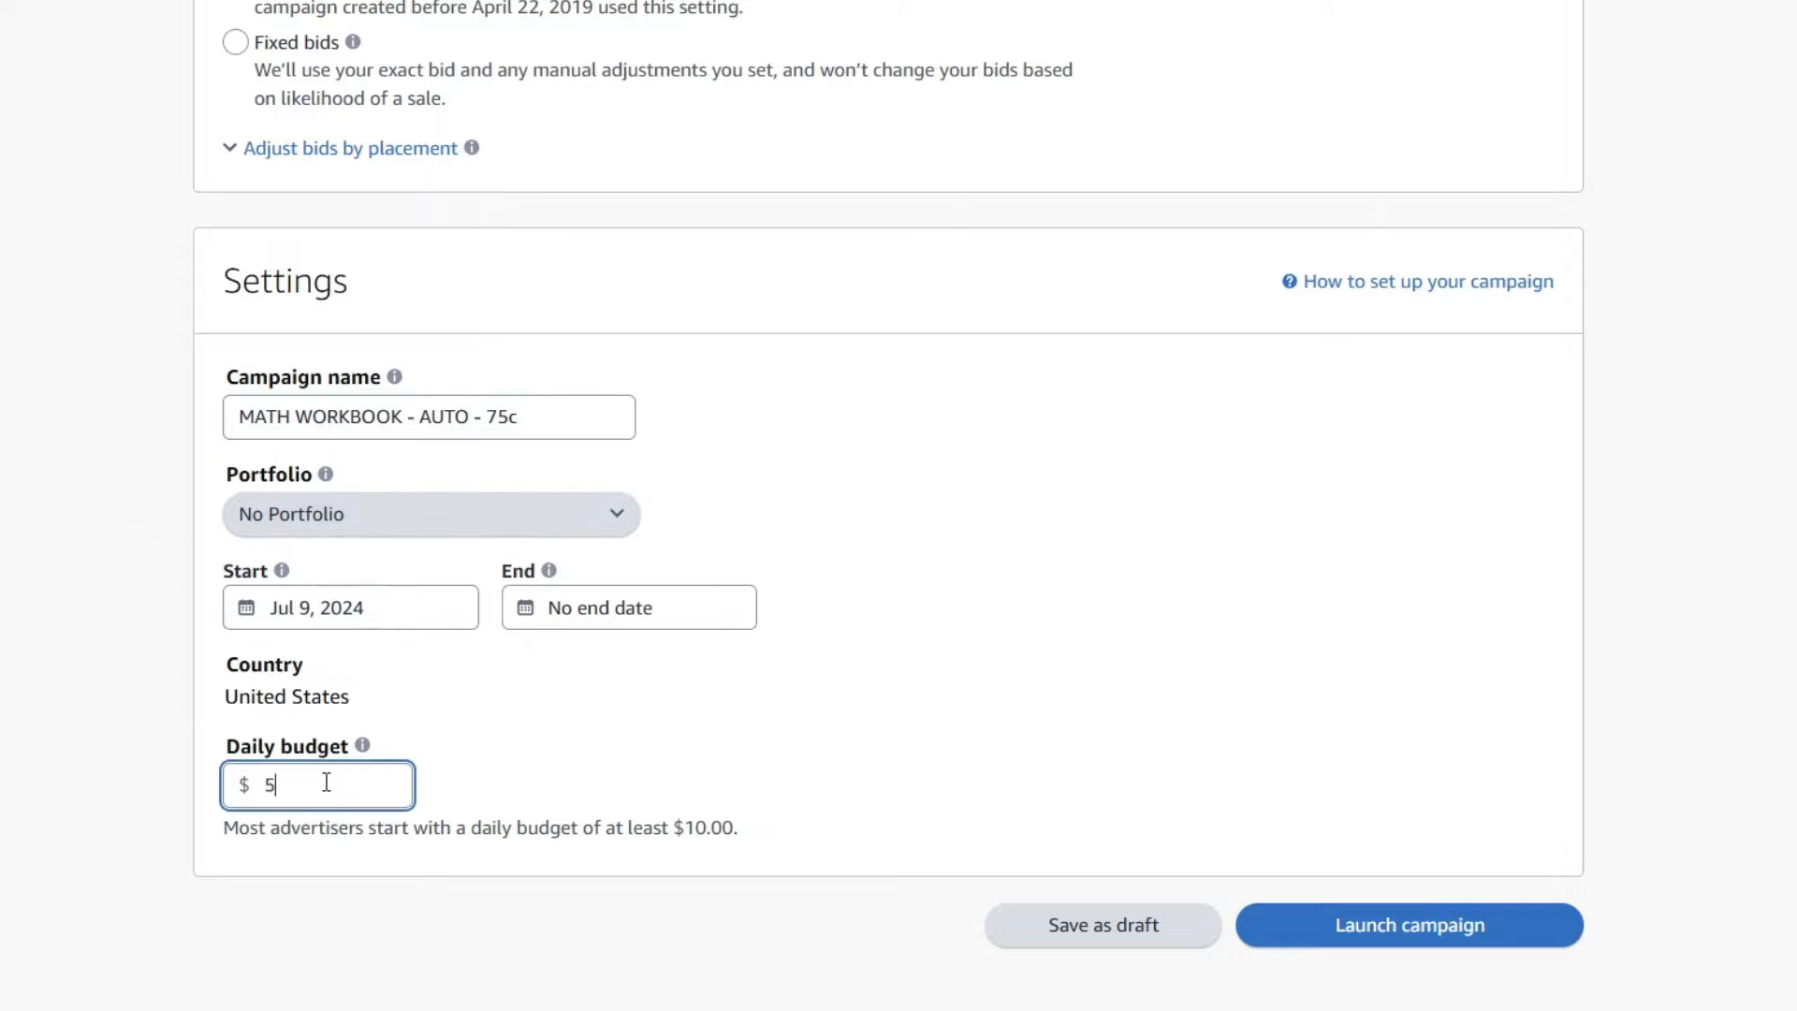
click(980, 625)
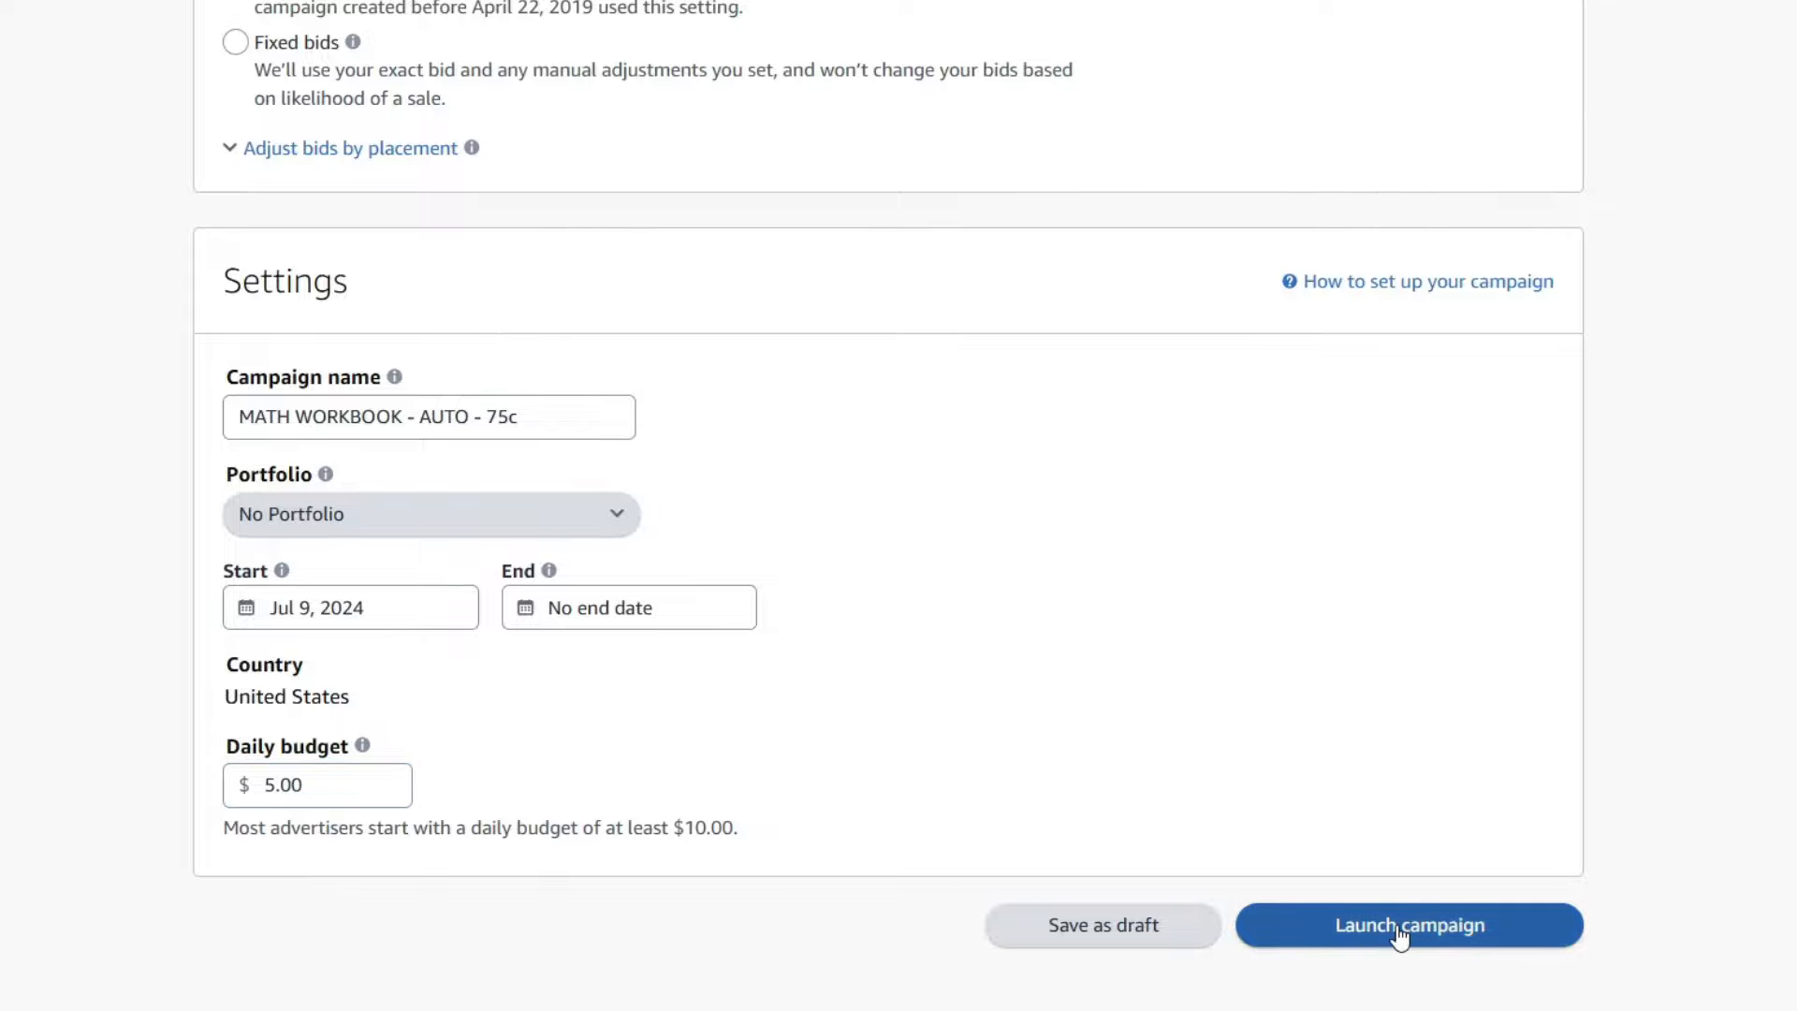
Step: Switch the campaign to manual targeting with the keyword targeting option
scroll(1095, 765, up, 2)
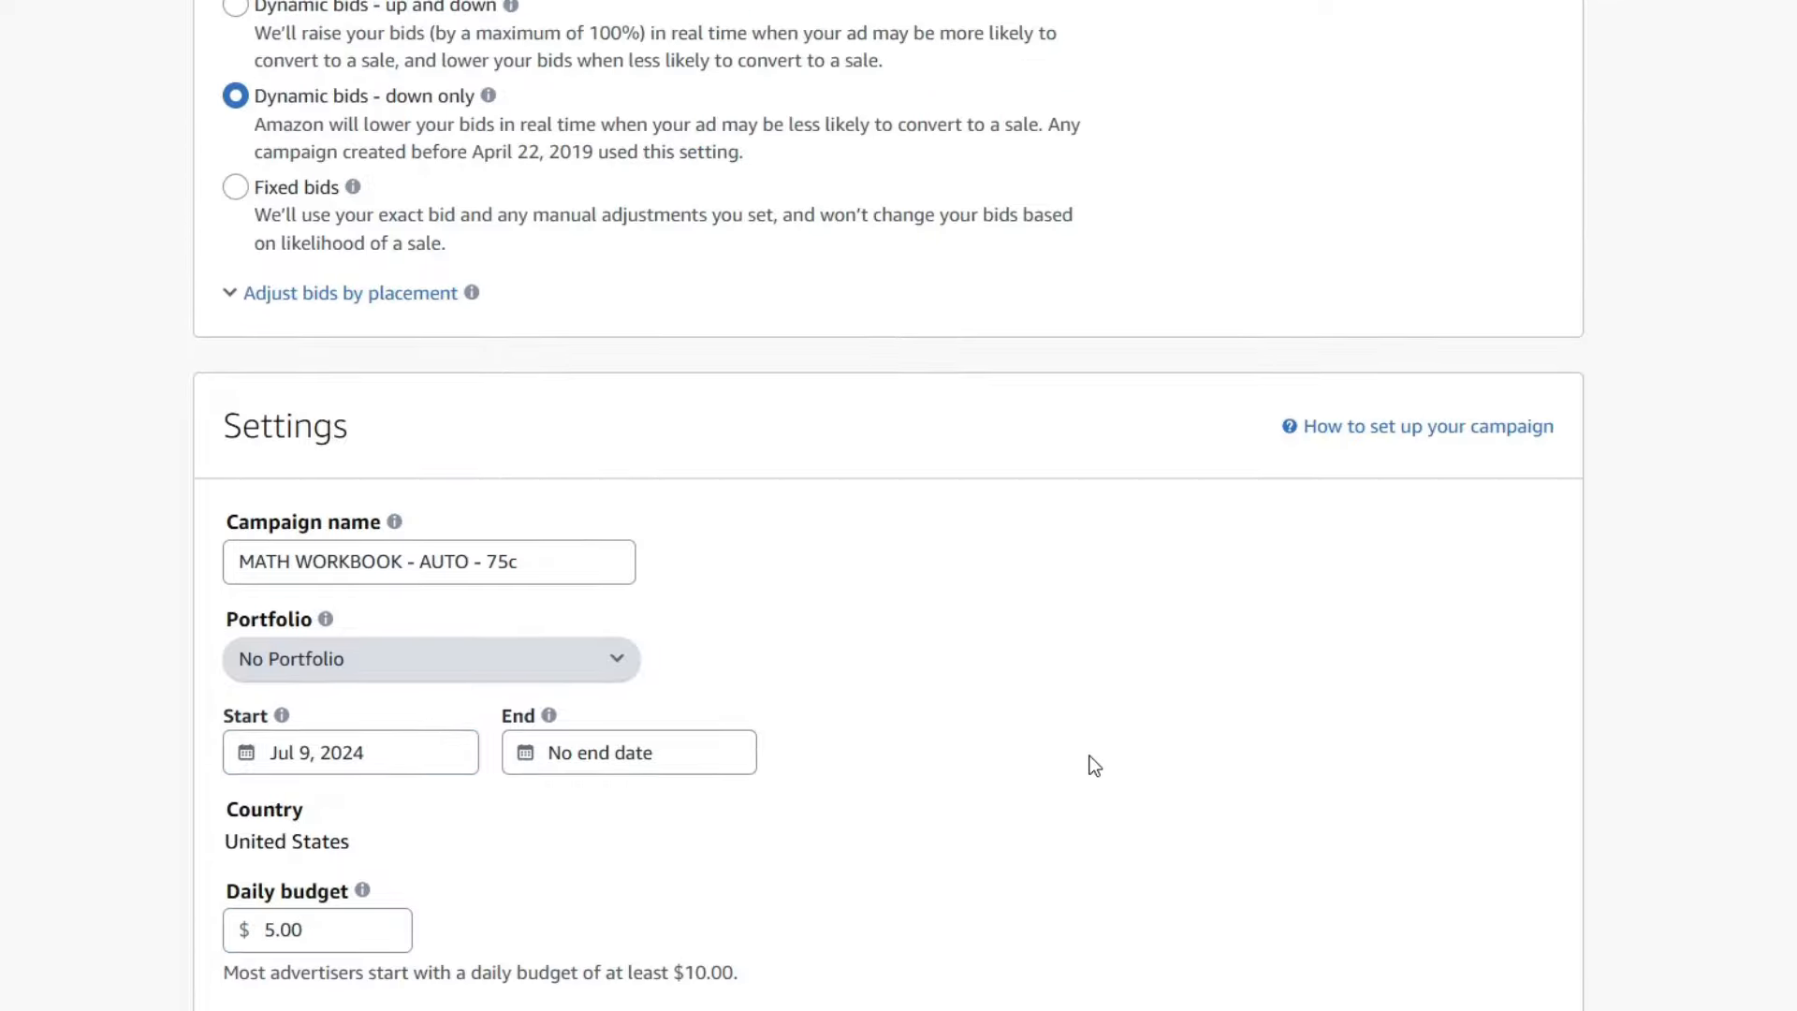
scroll(1095, 765, up, 15)
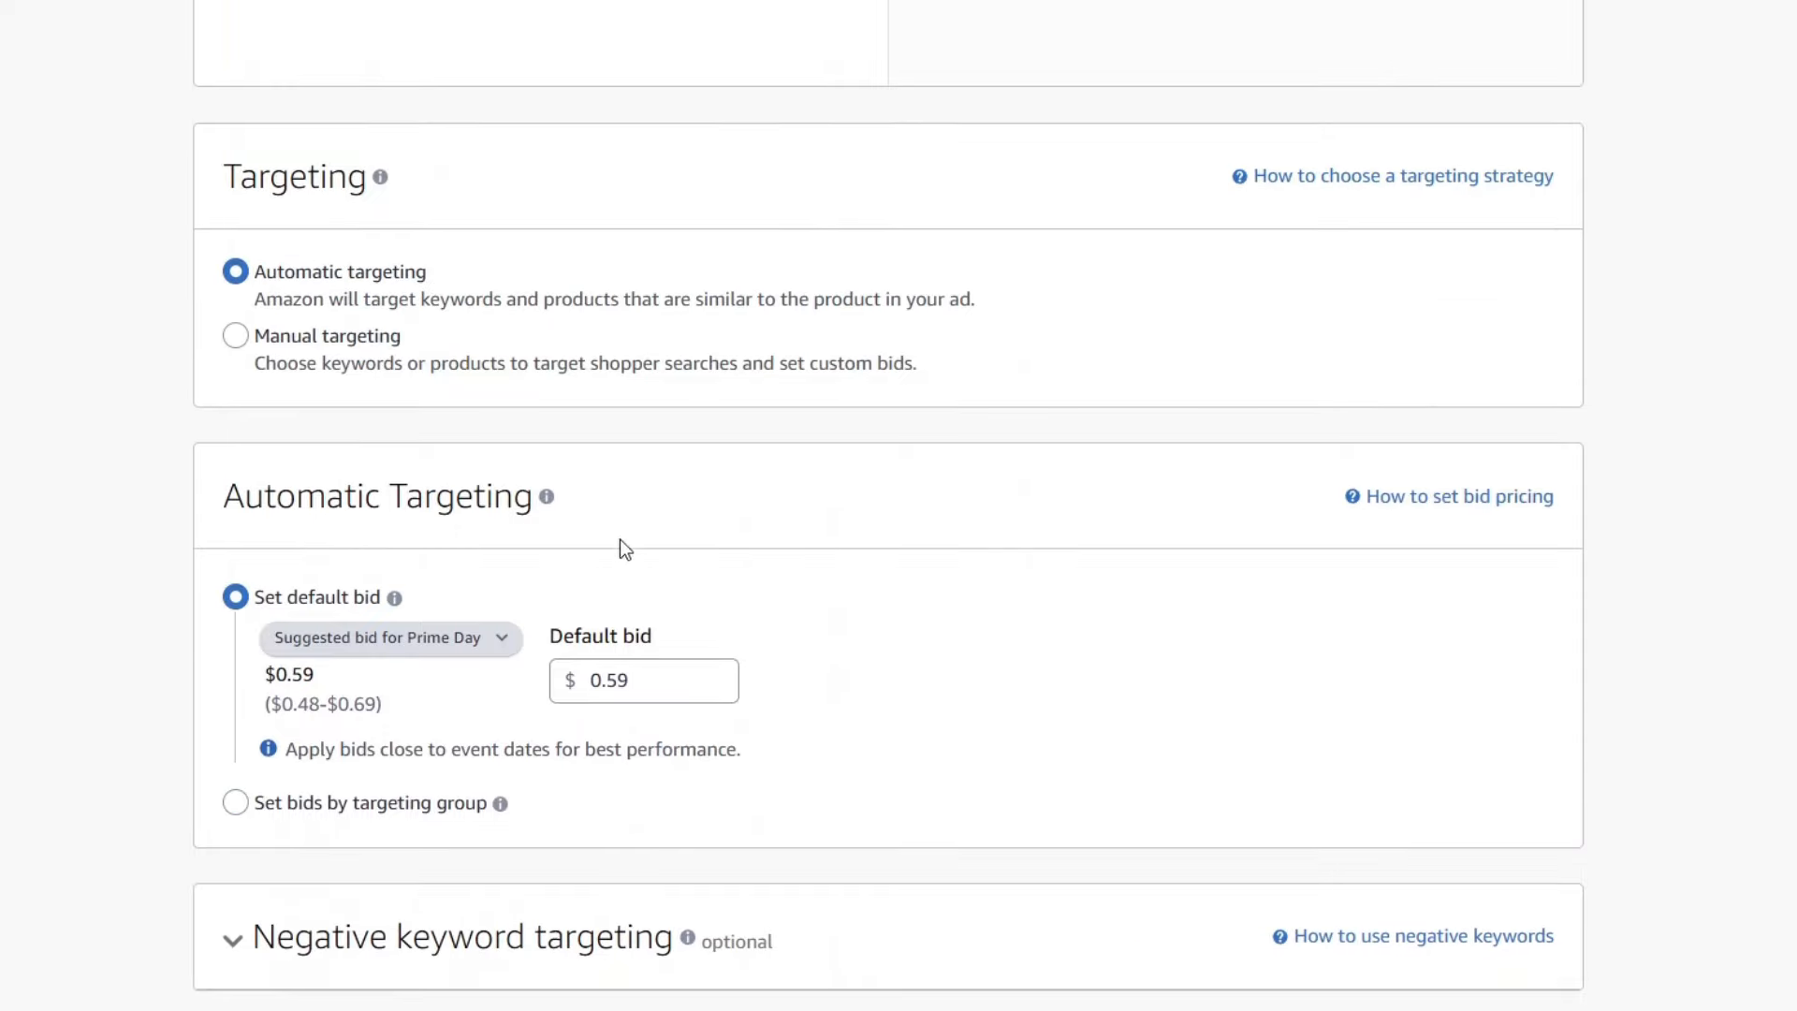
click(237, 337)
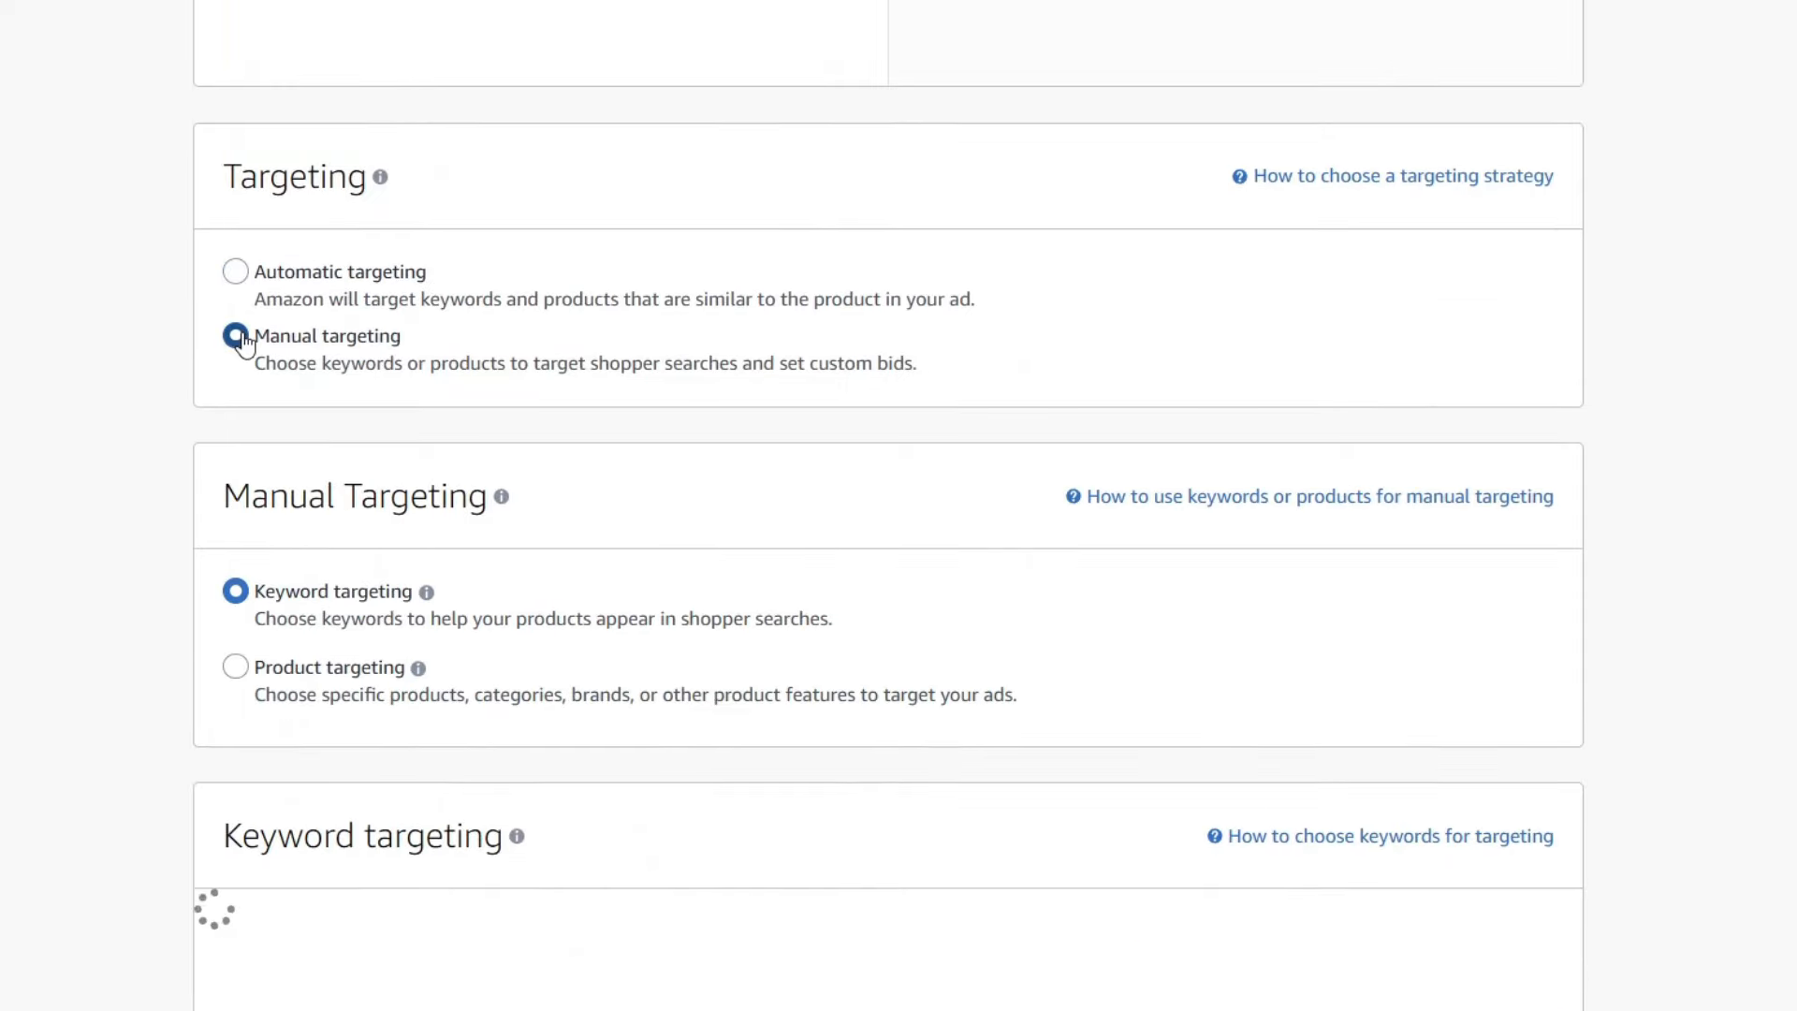
scroll(136, 375, down, 5)
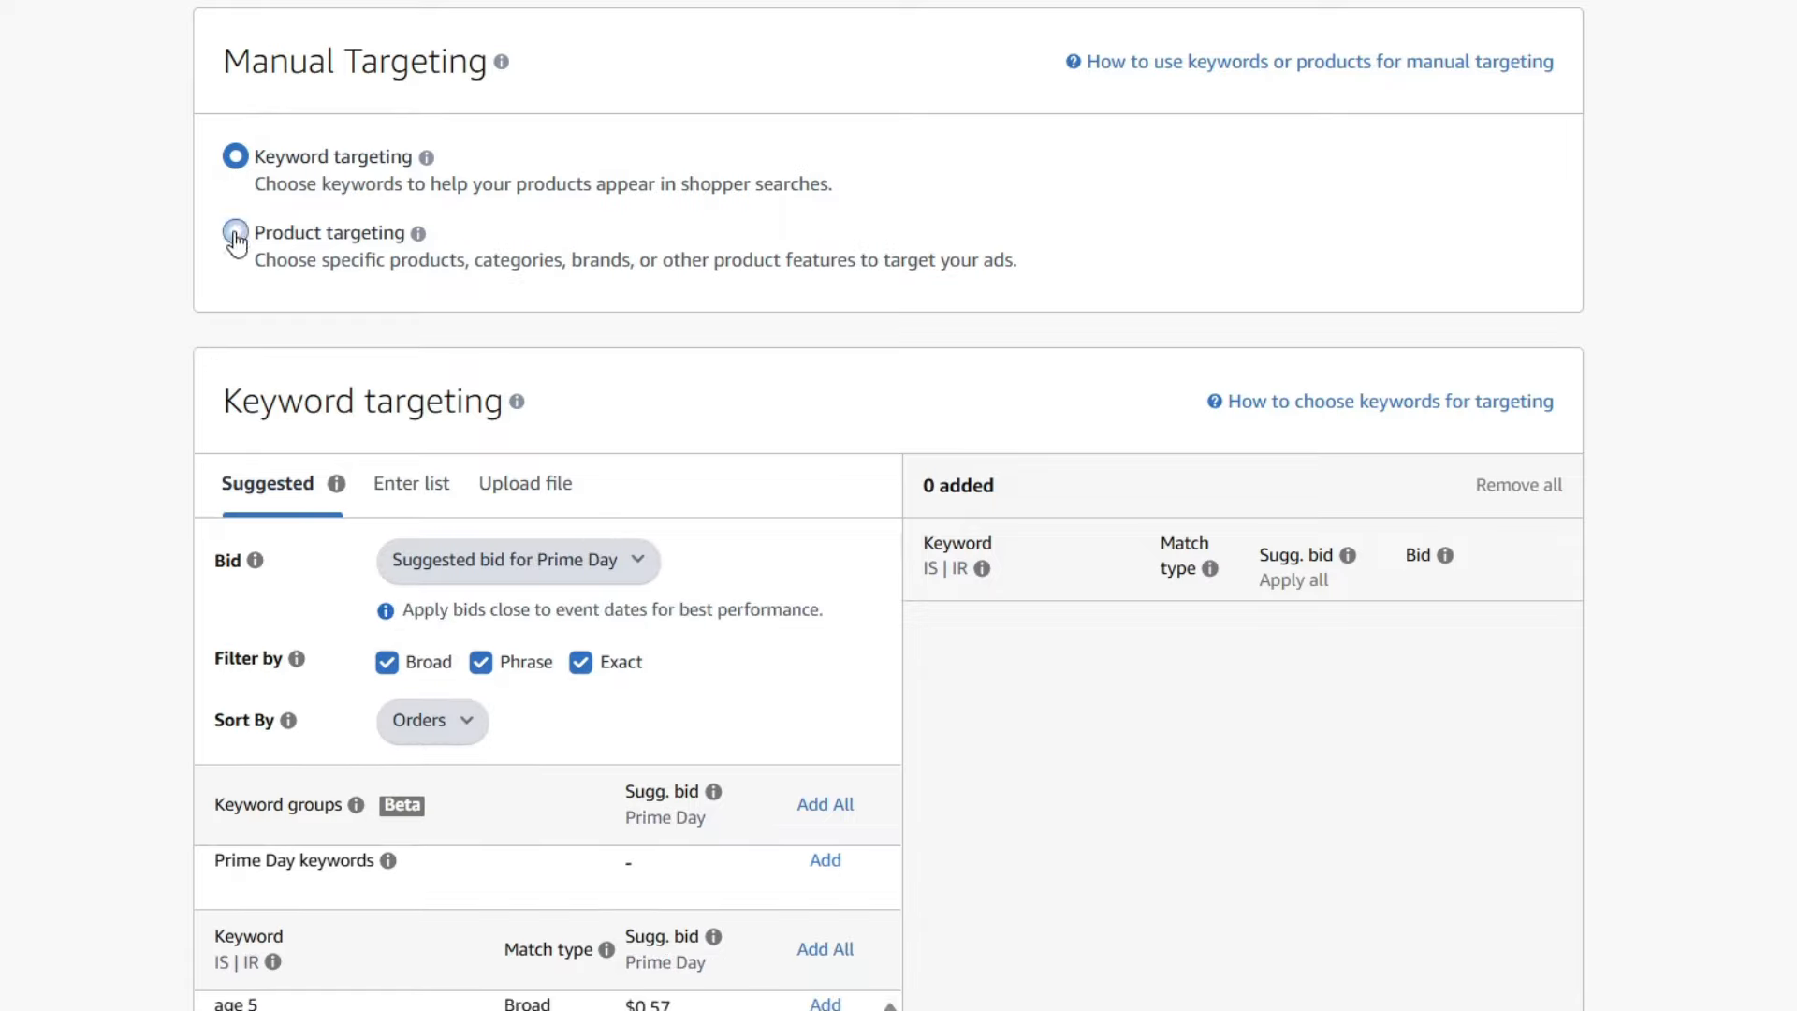
scroll(168, 281, down, 2)
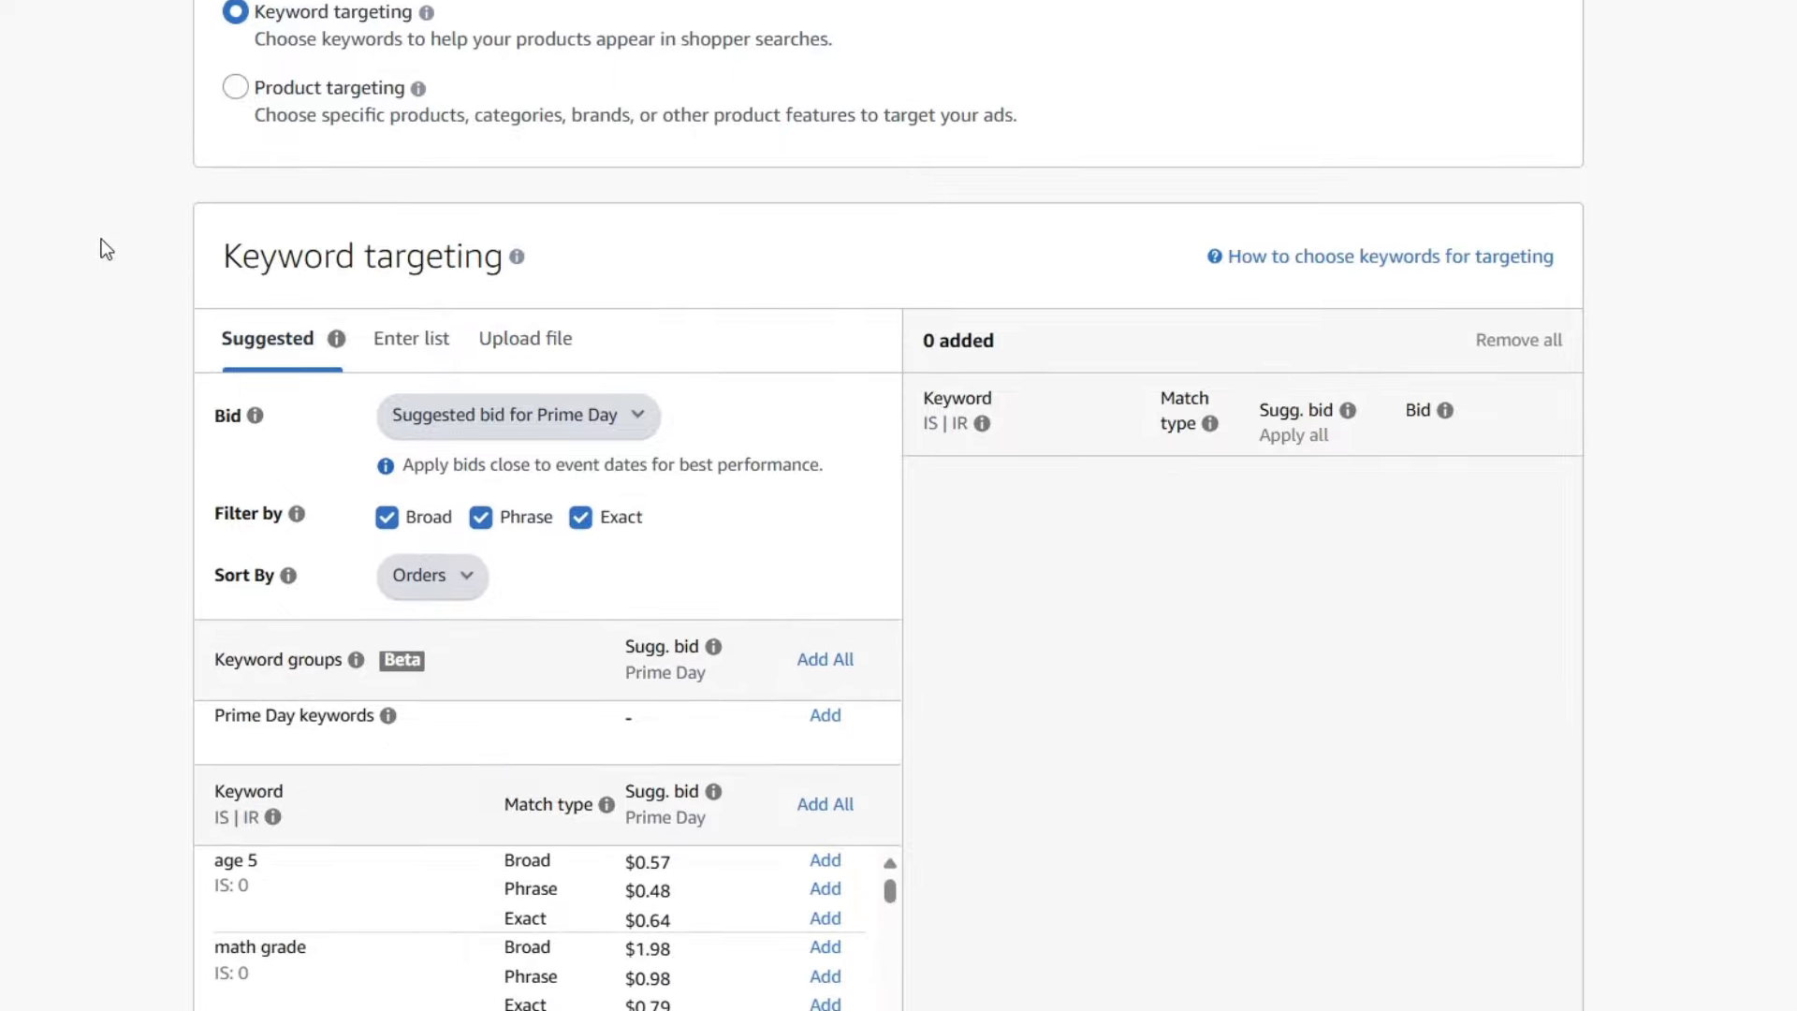
click(248, 91)
click(246, 42)
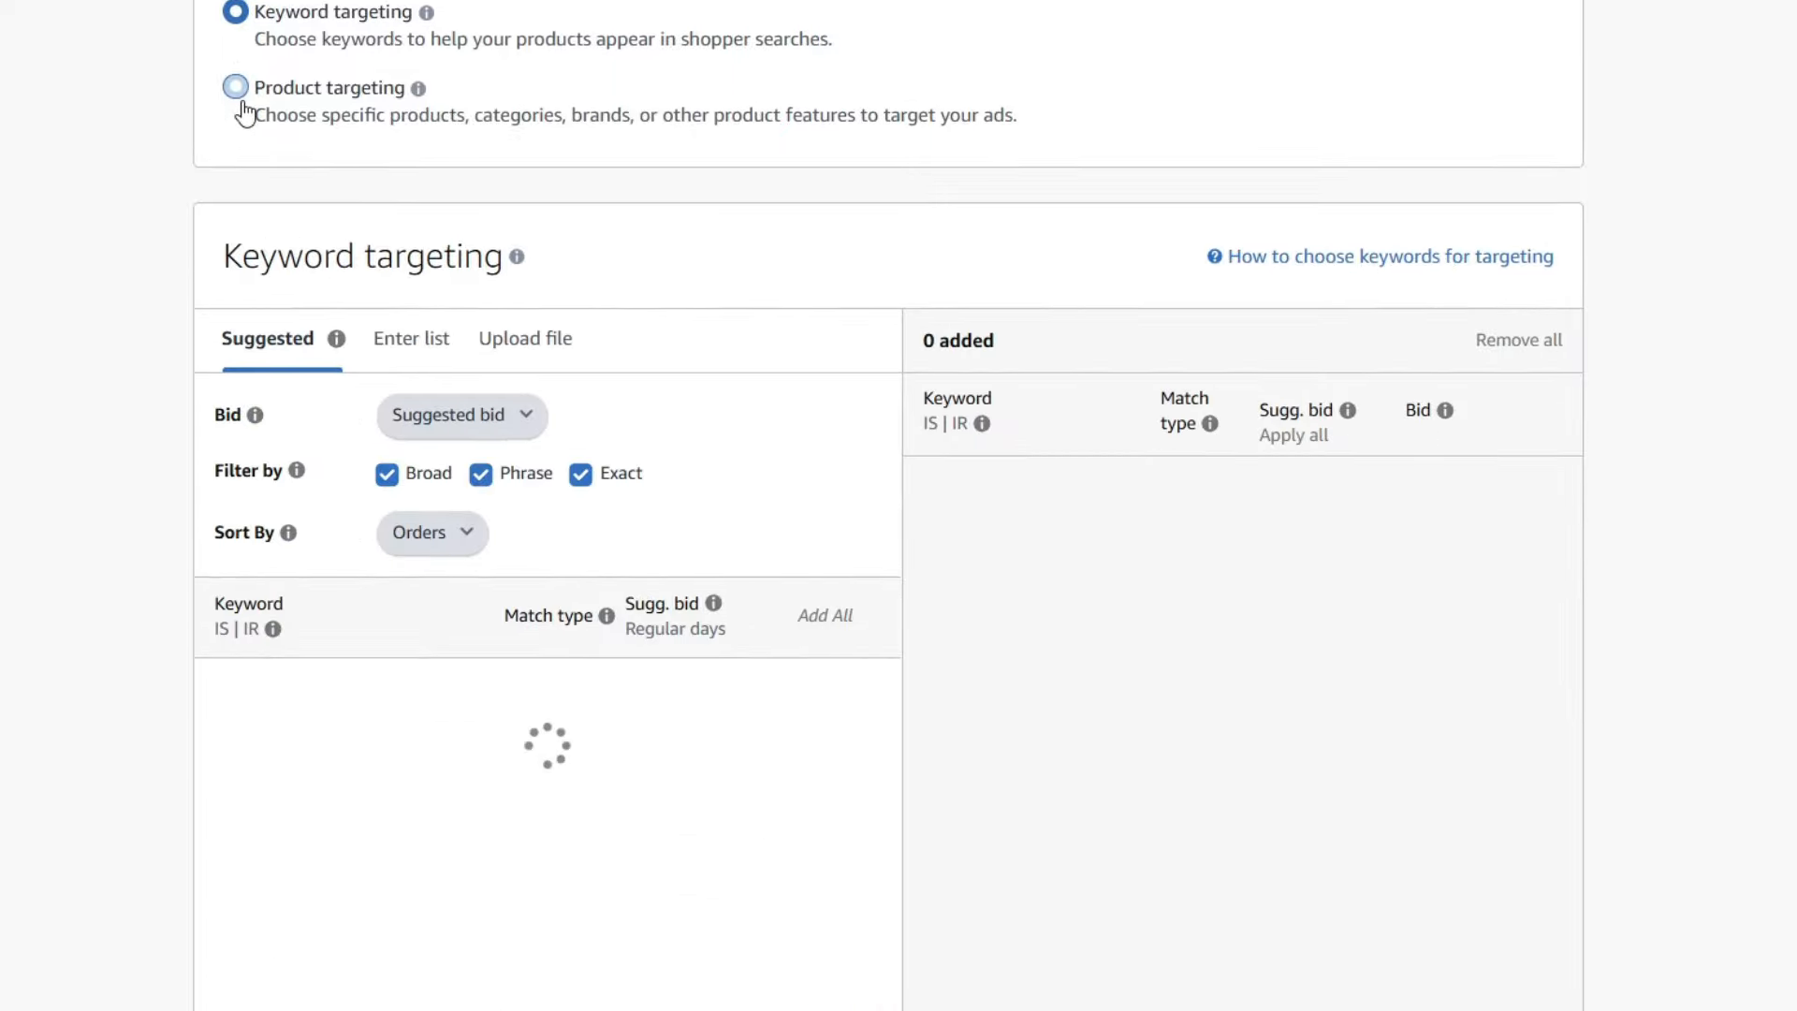
Step: Set up manual keyword list entry with the Suggested bid option and only the Exact match type enabled
scroll(126, 176, down, 2)
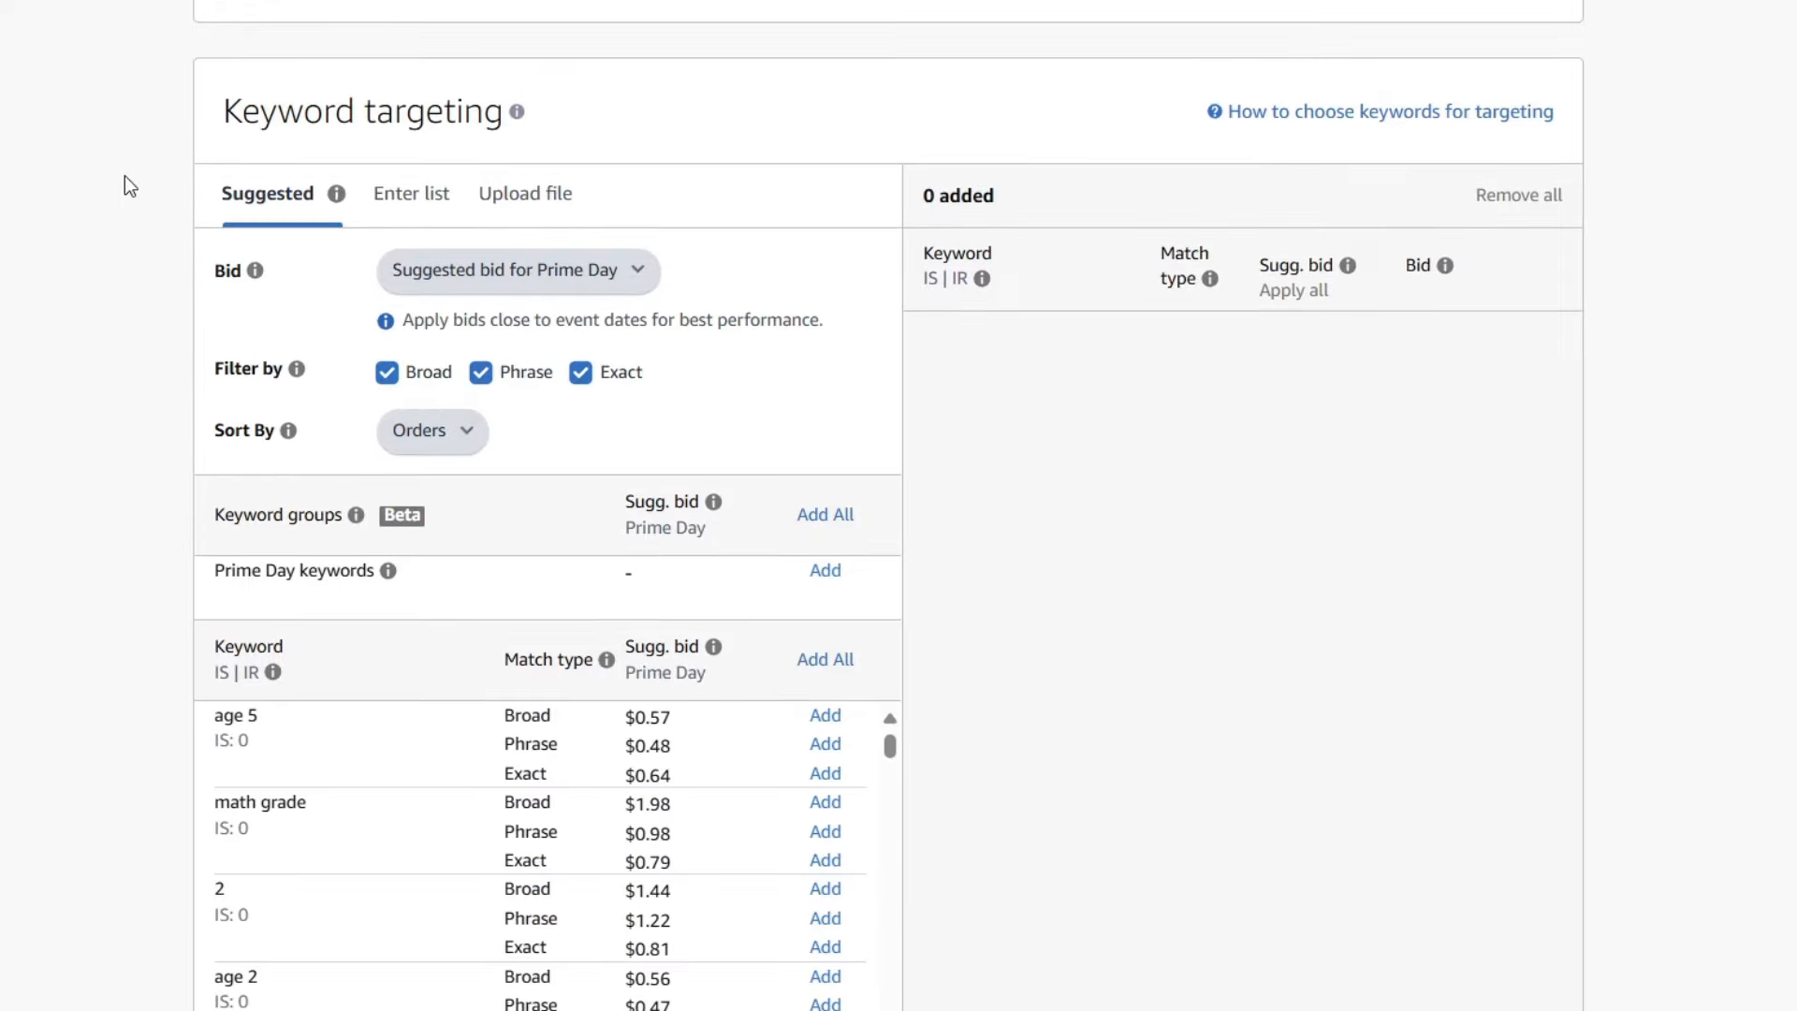
scroll(127, 168, down, 2)
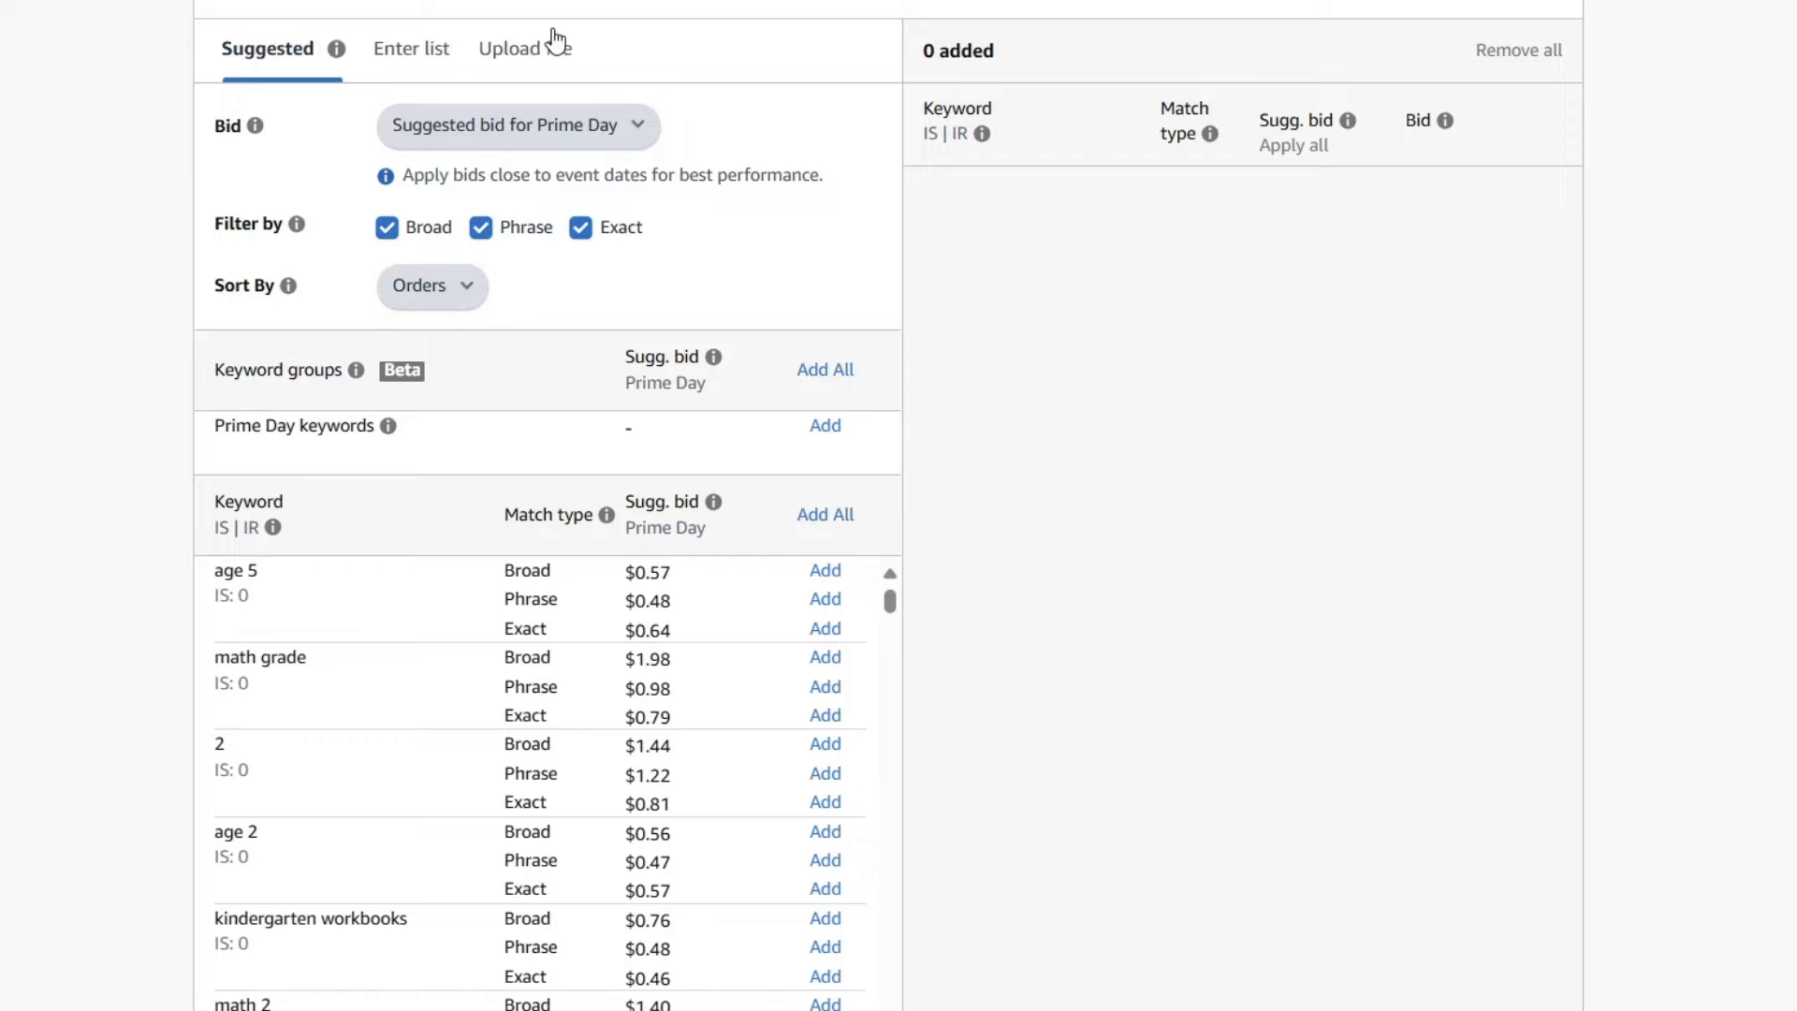
scroll(550, 52, up, 2)
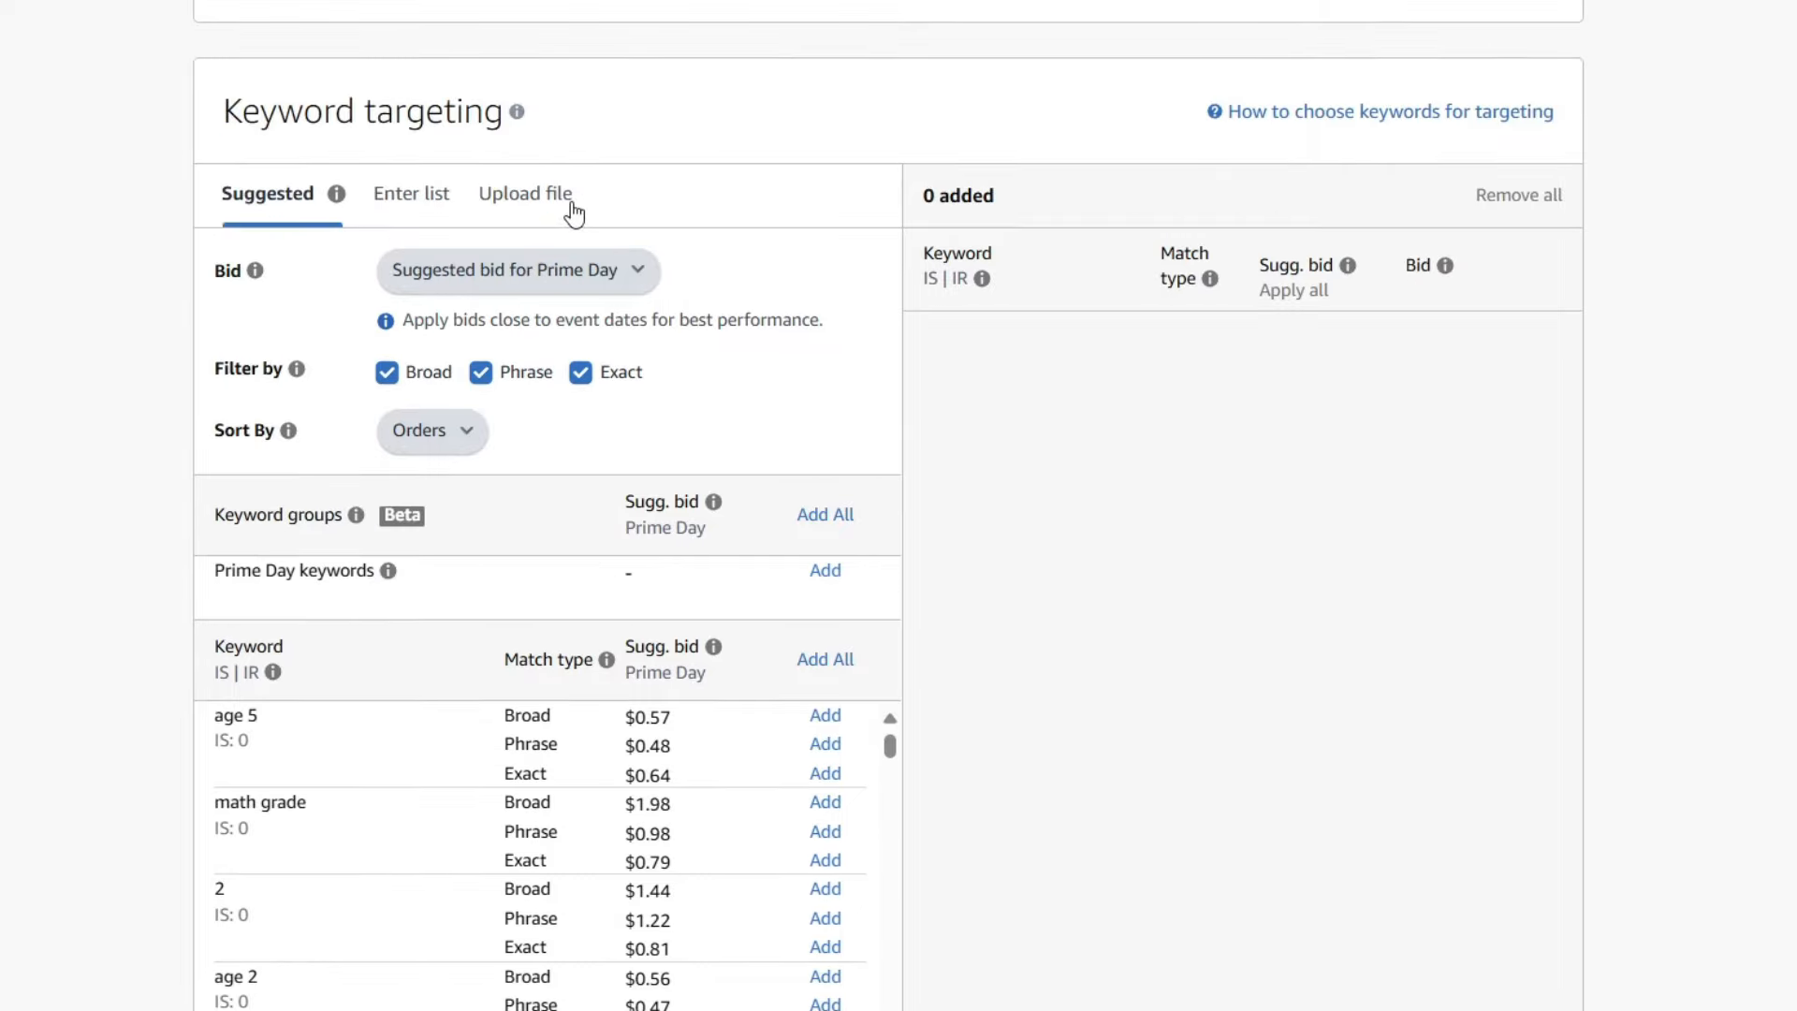
click(414, 198)
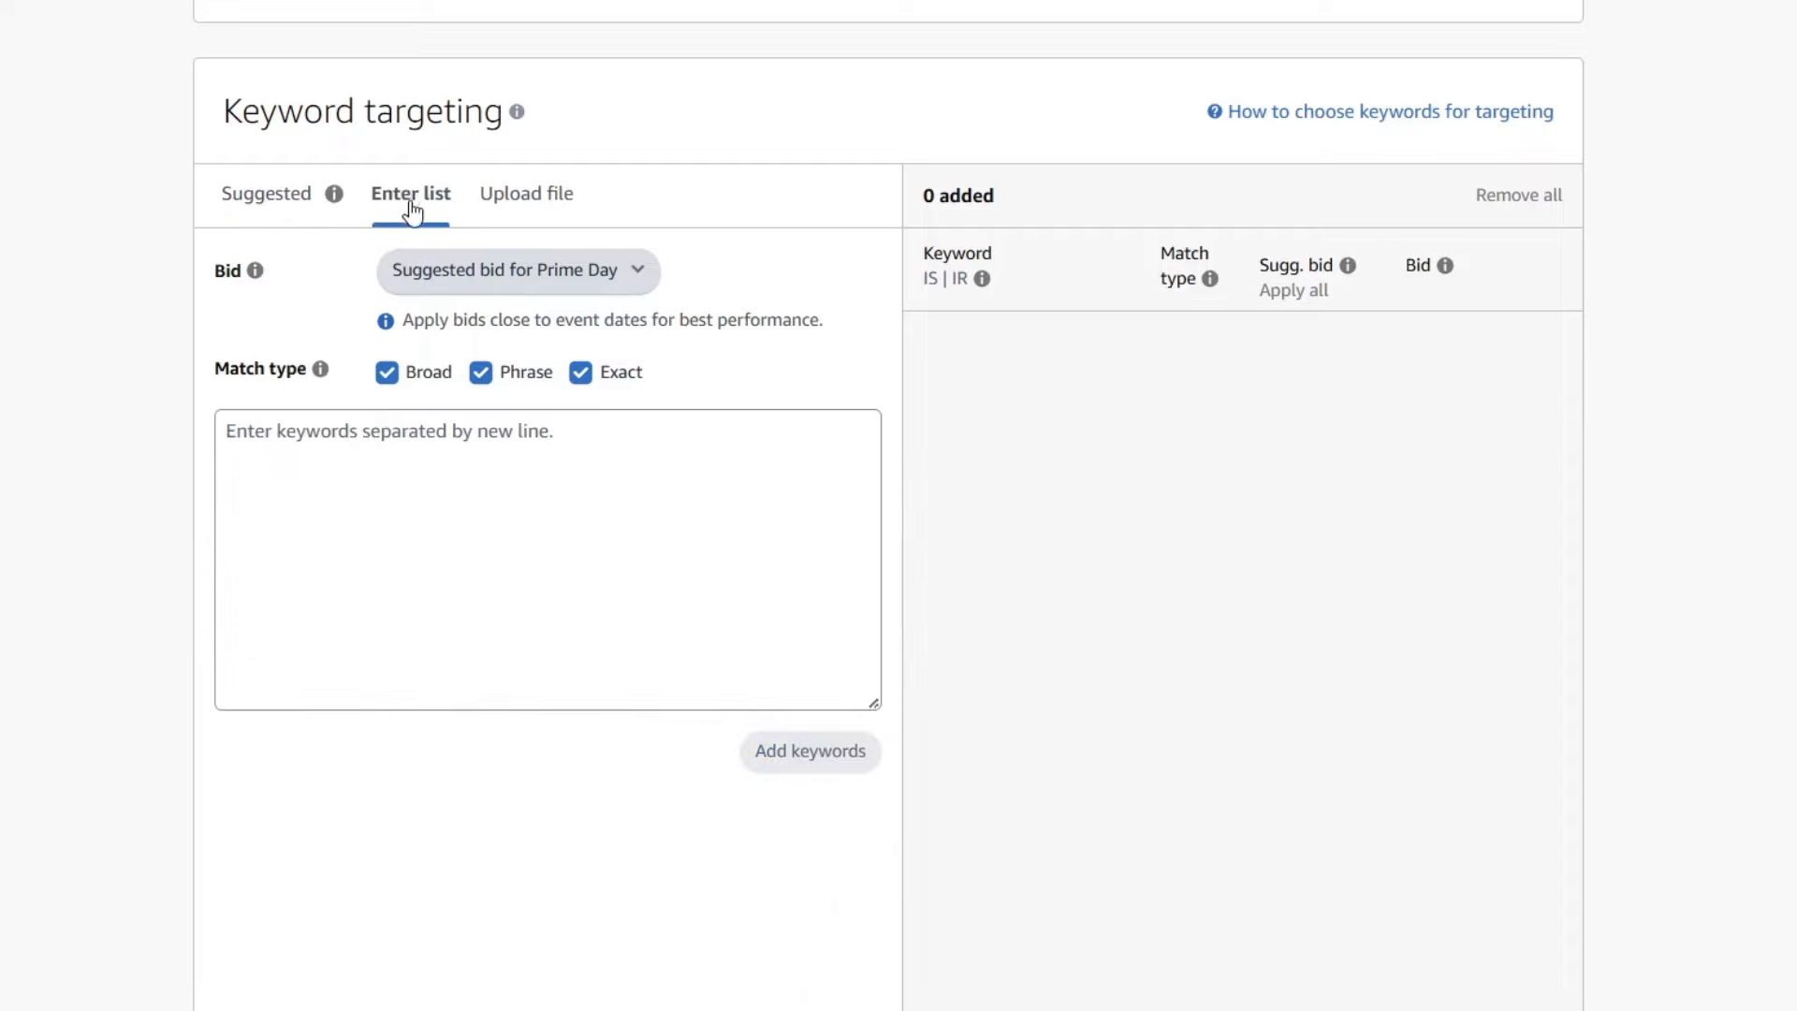
click(386, 269)
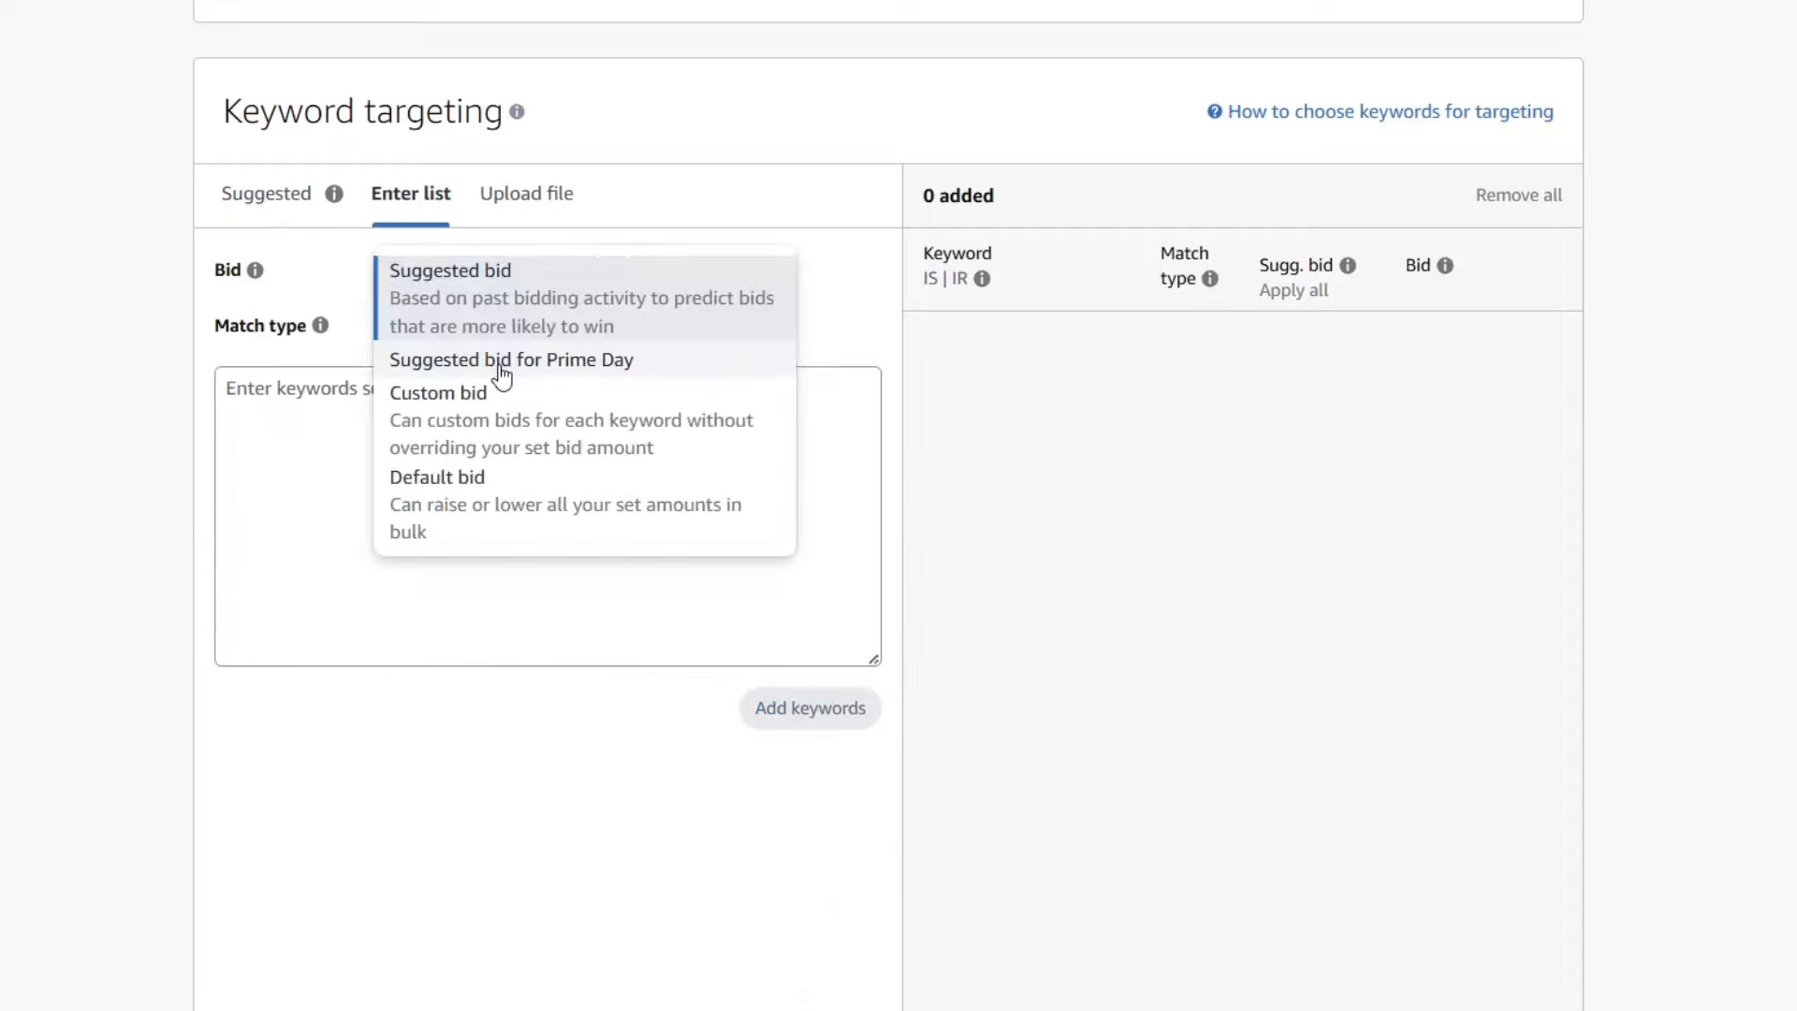
click(541, 302)
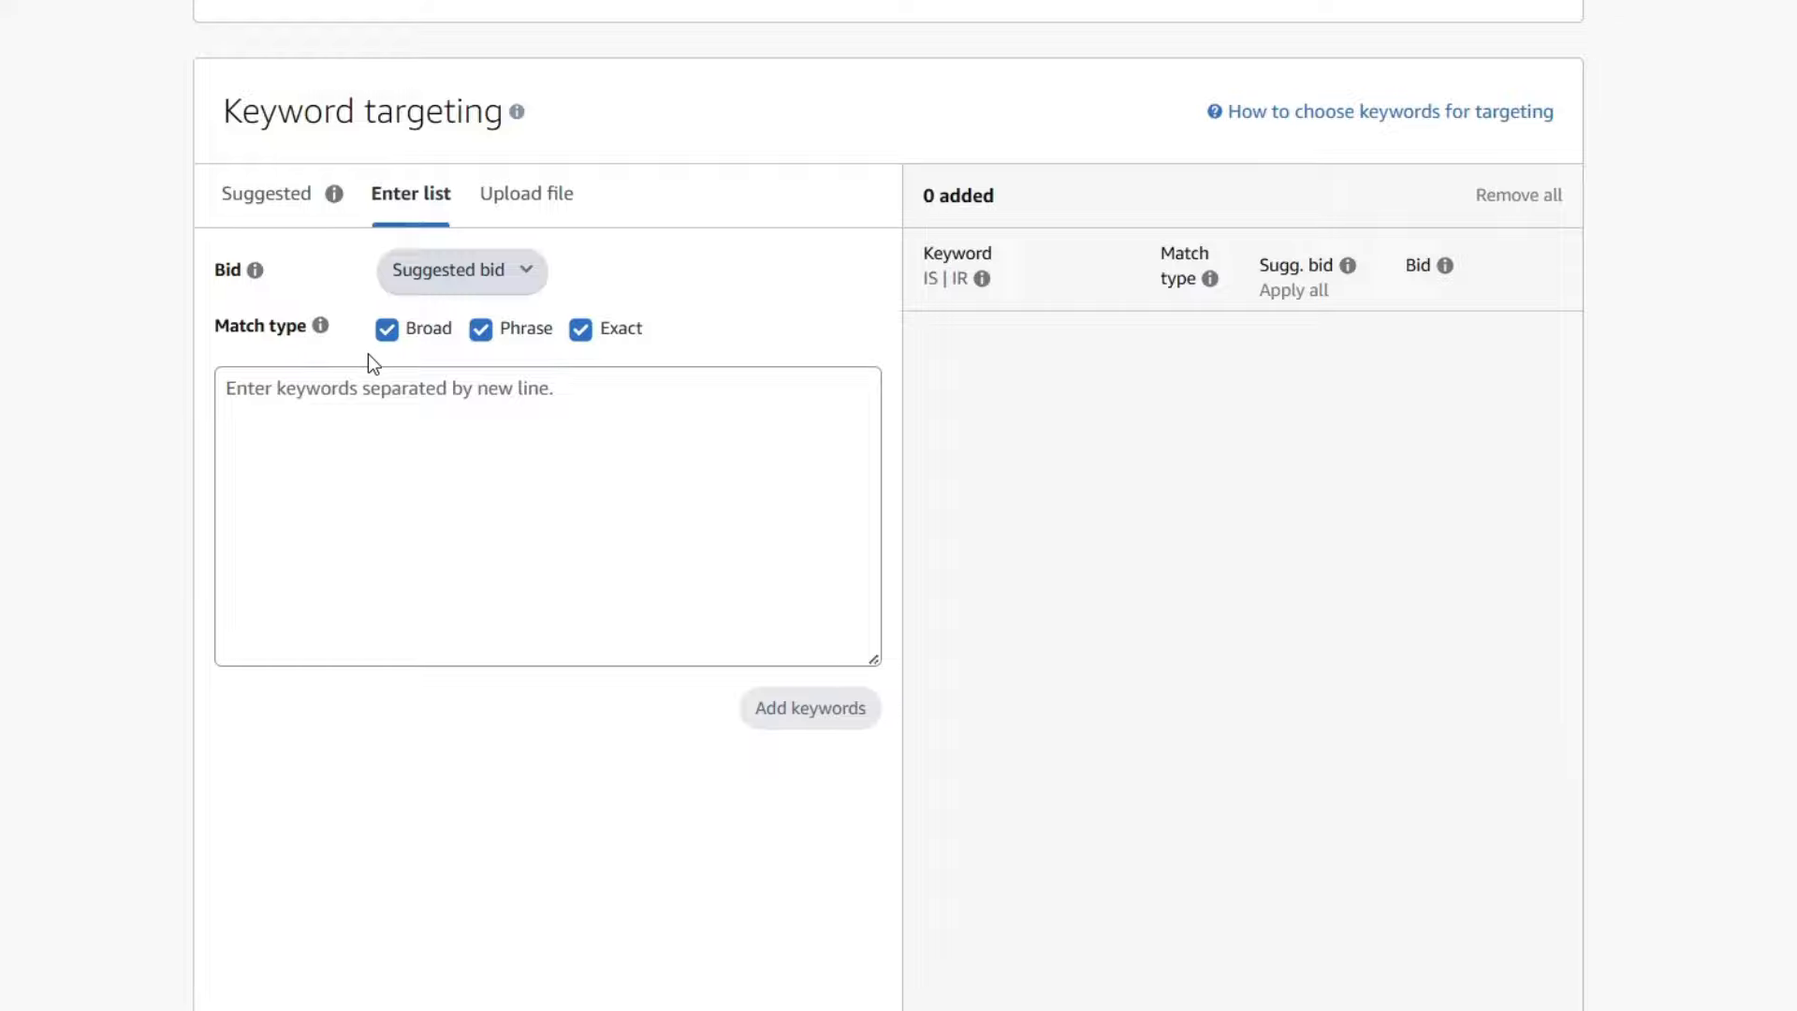
click(480, 337)
click(421, 335)
mouse_move(322, 326)
scroll(534, 374, up, 1)
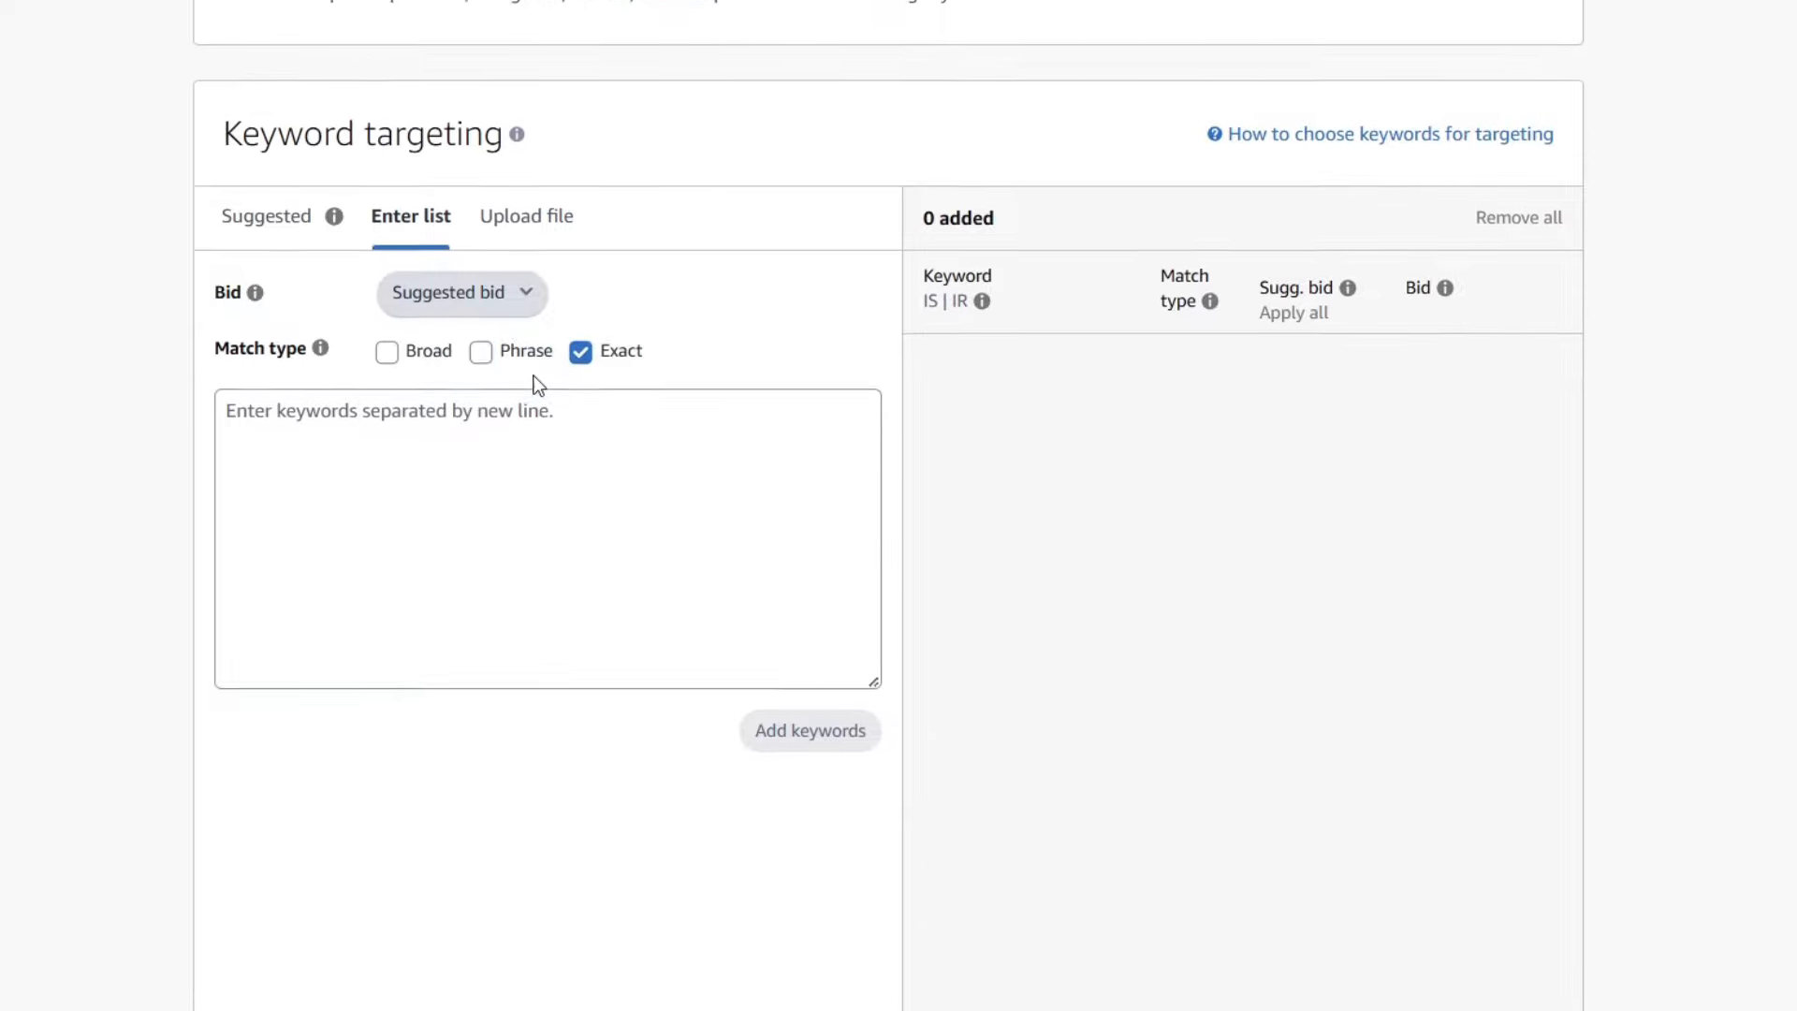
scroll(534, 379, down, 1)
Step: Check the ad format and switch the campaign's targeting back to automatic
scroll(533, 379, up, 10)
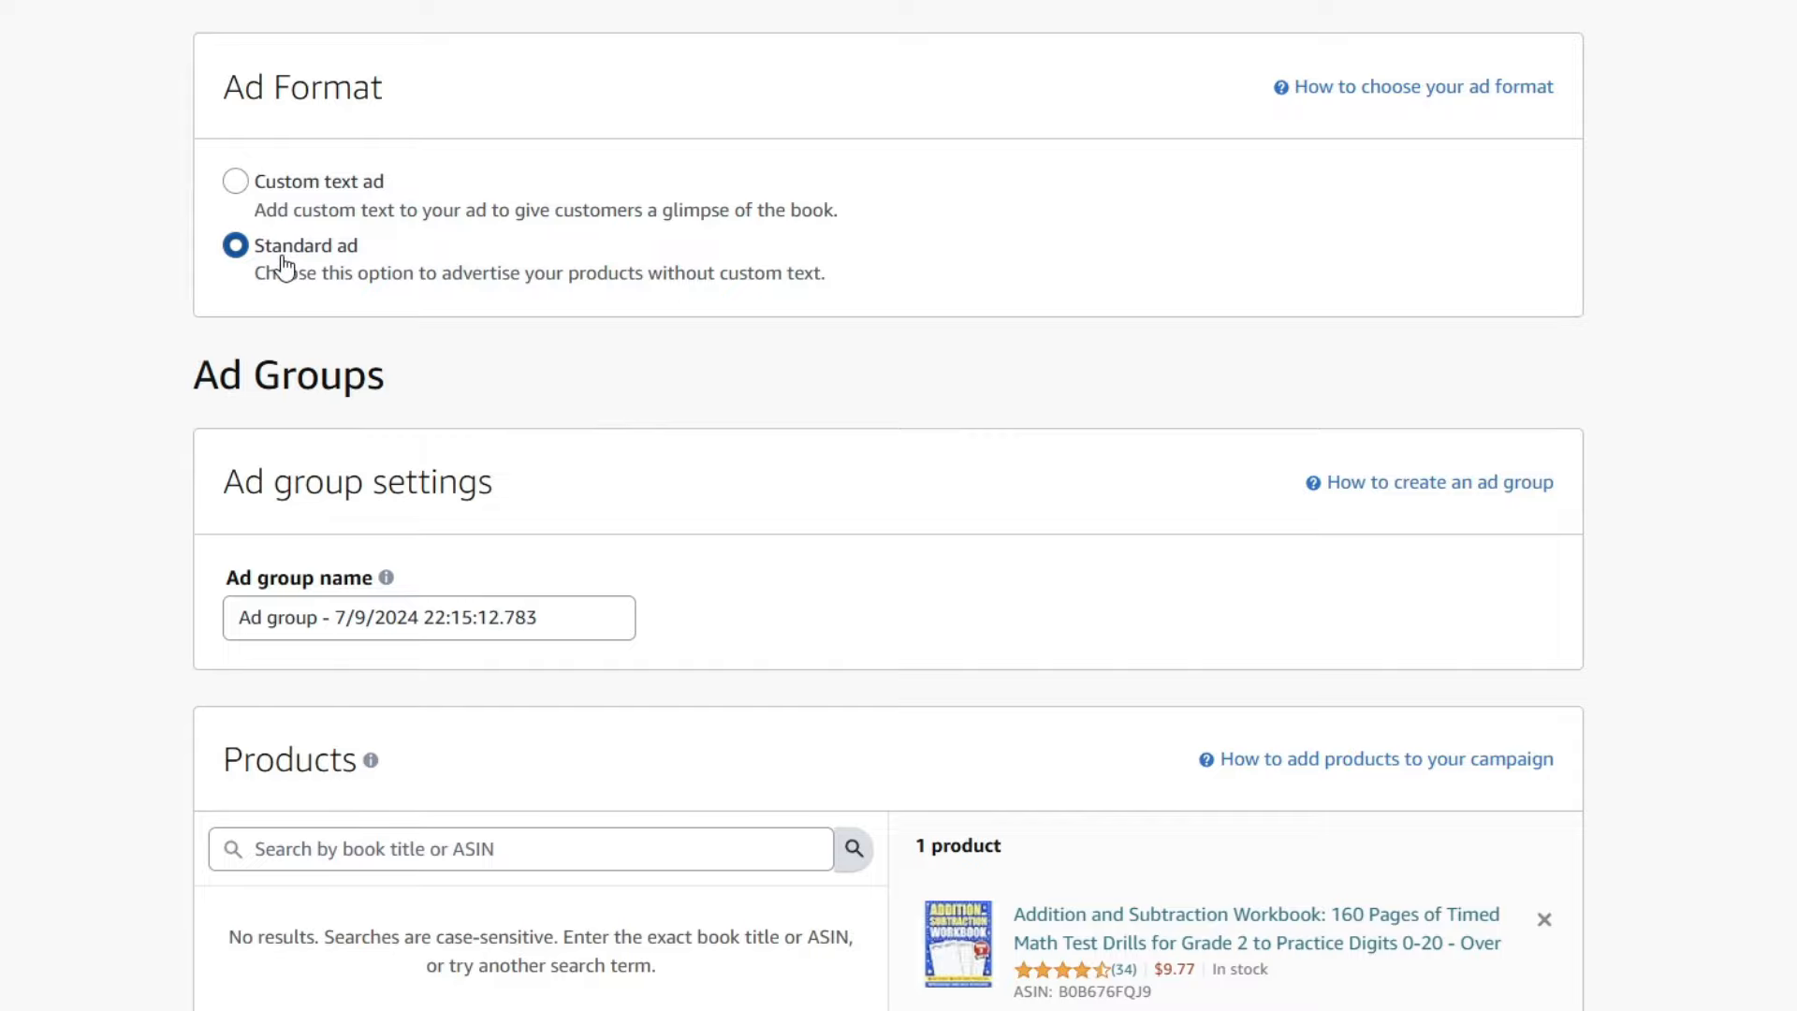
scroll(109, 402, down, 4)
scroll(241, 435, down, 11)
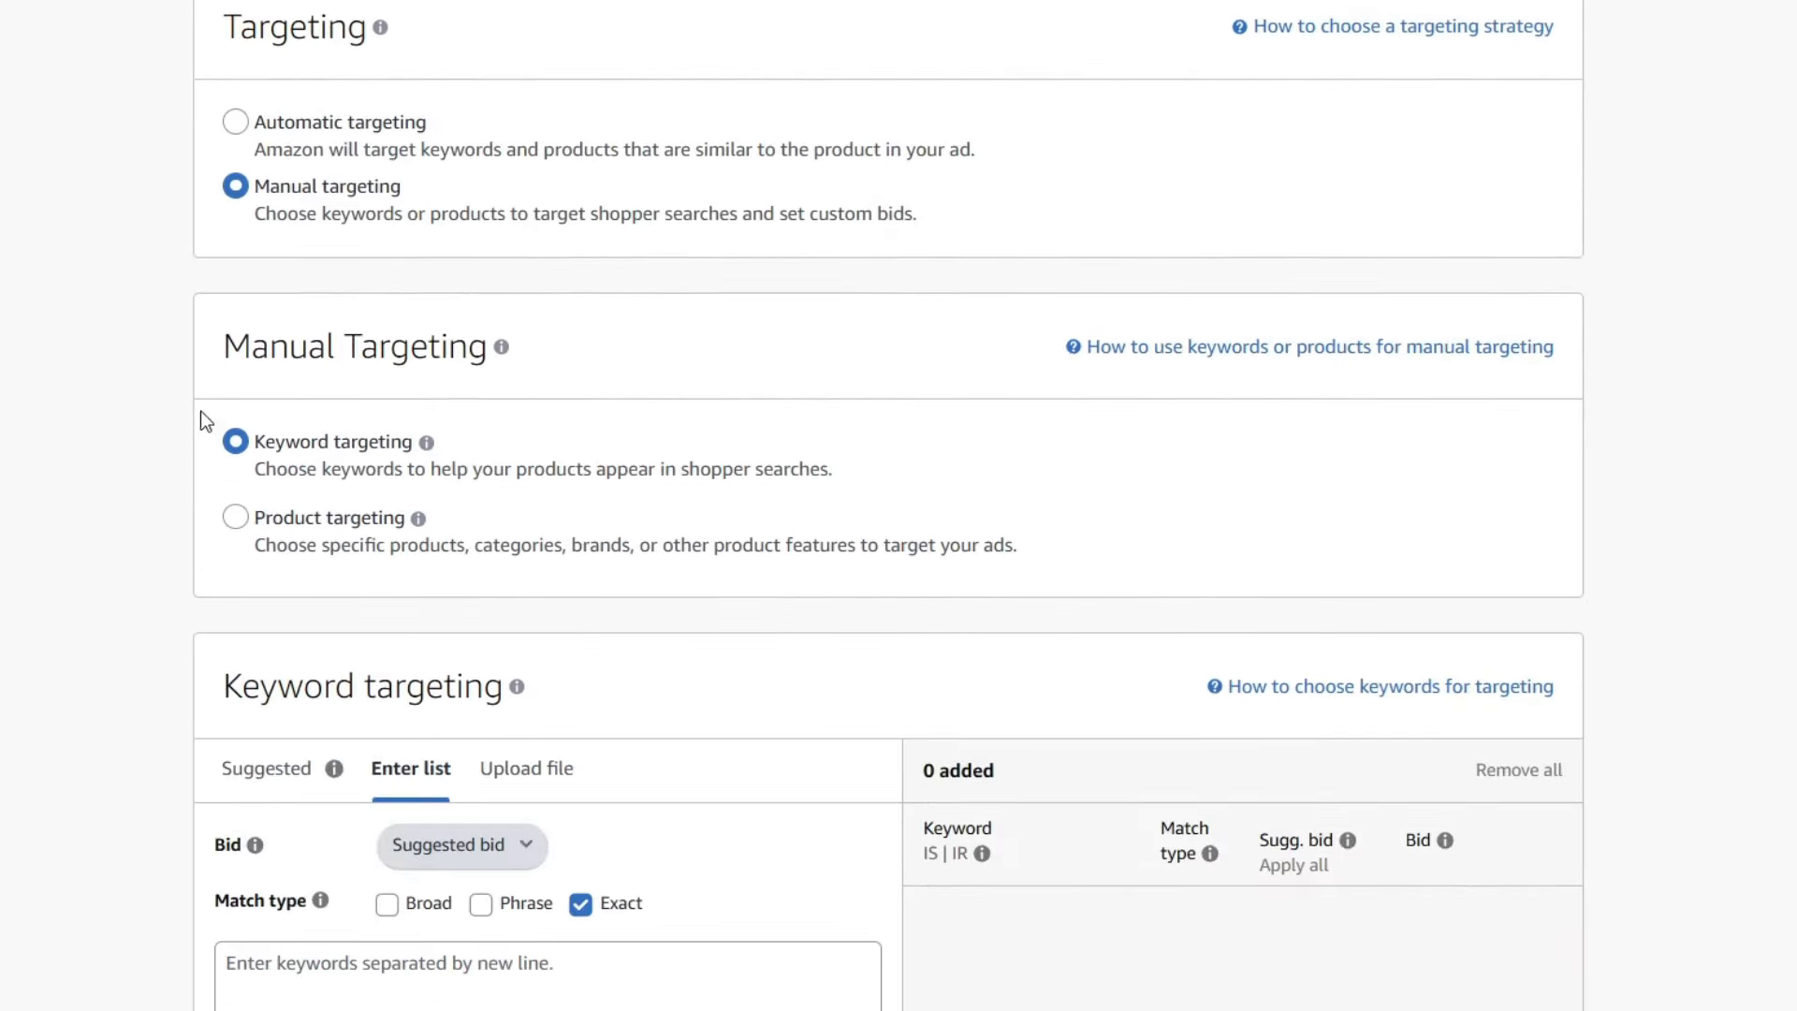
click(236, 122)
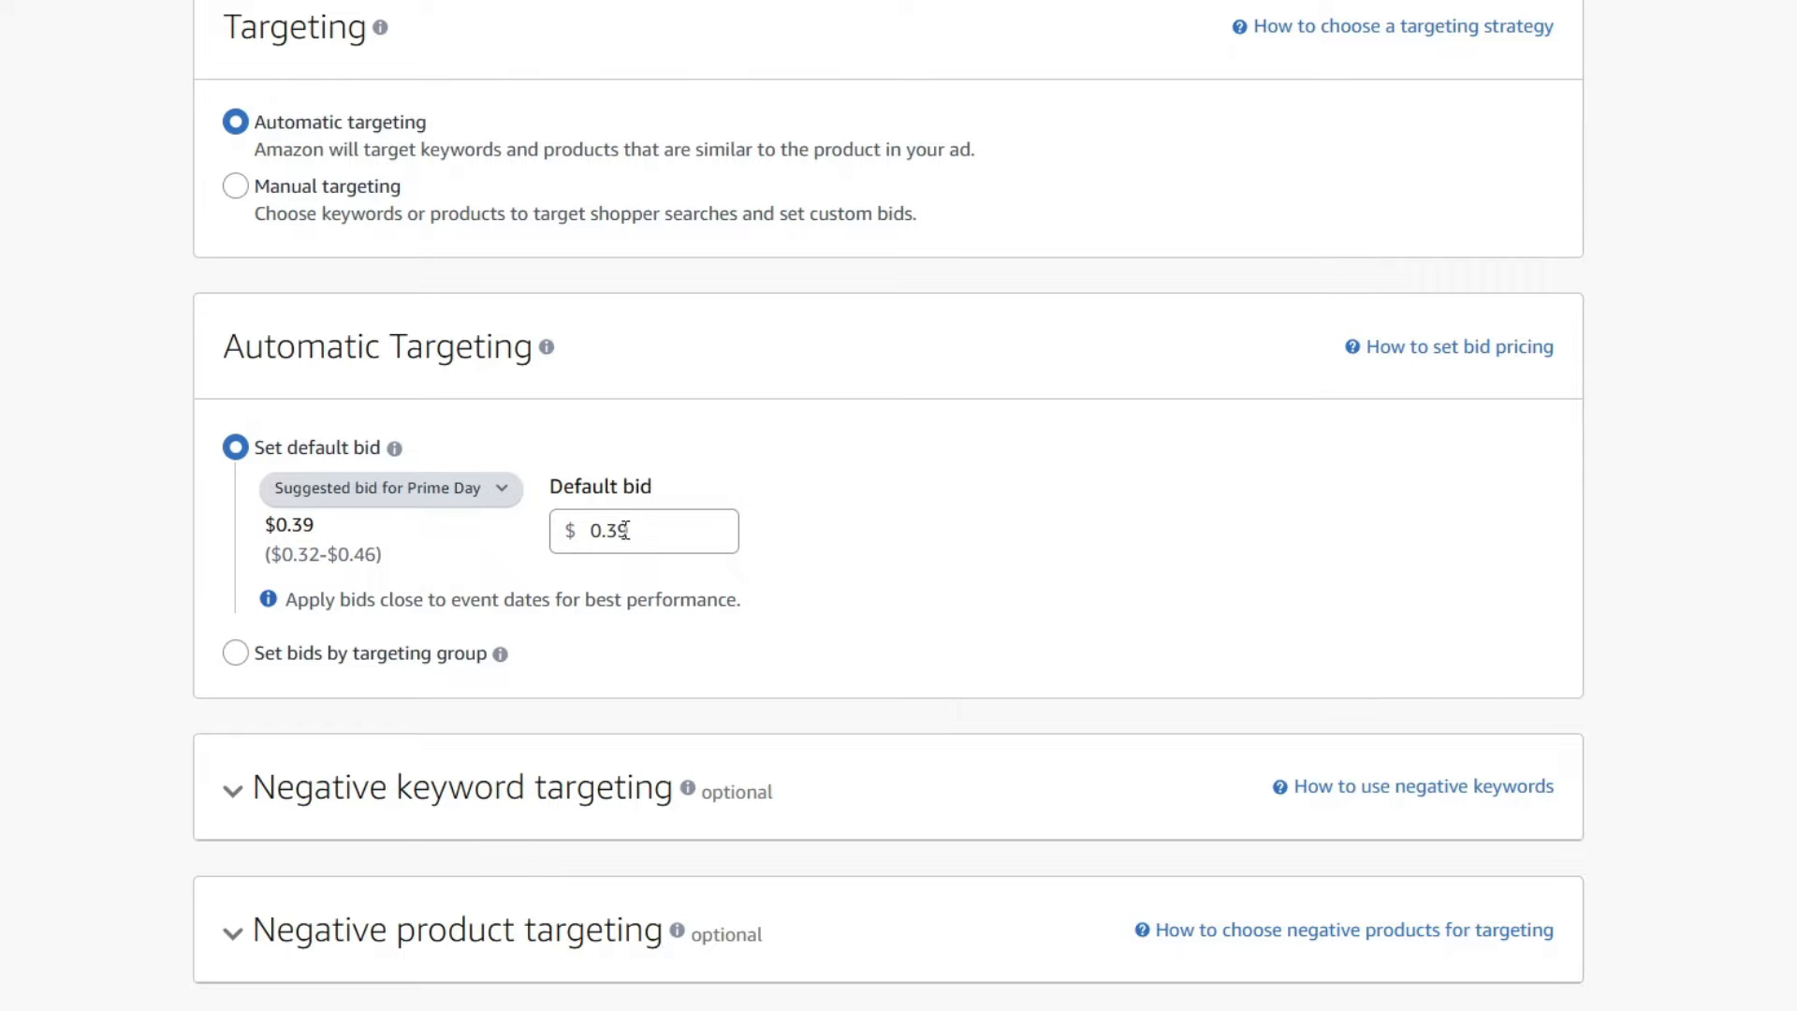
Step: Choose Dynamic bids - down only for the automatic campaign and check its name and daily budget
scroll(702, 541, down, 9)
click(241, 525)
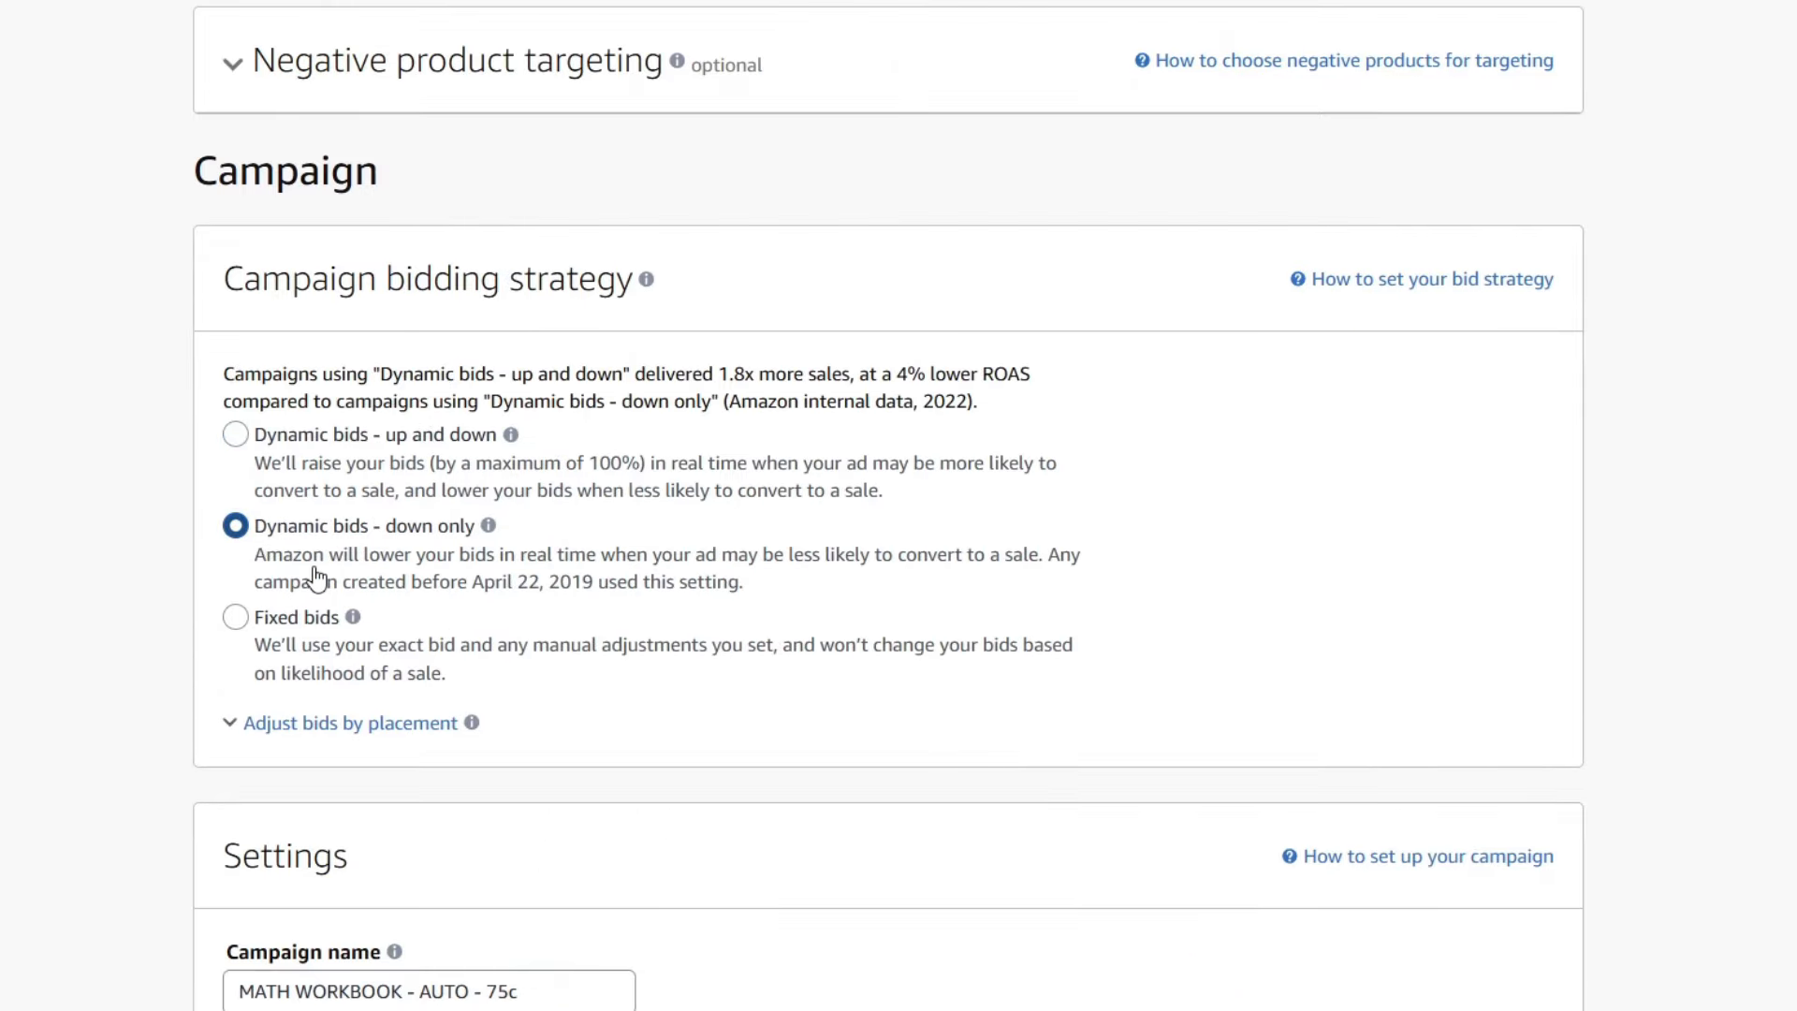
scroll(315, 578, down, 2)
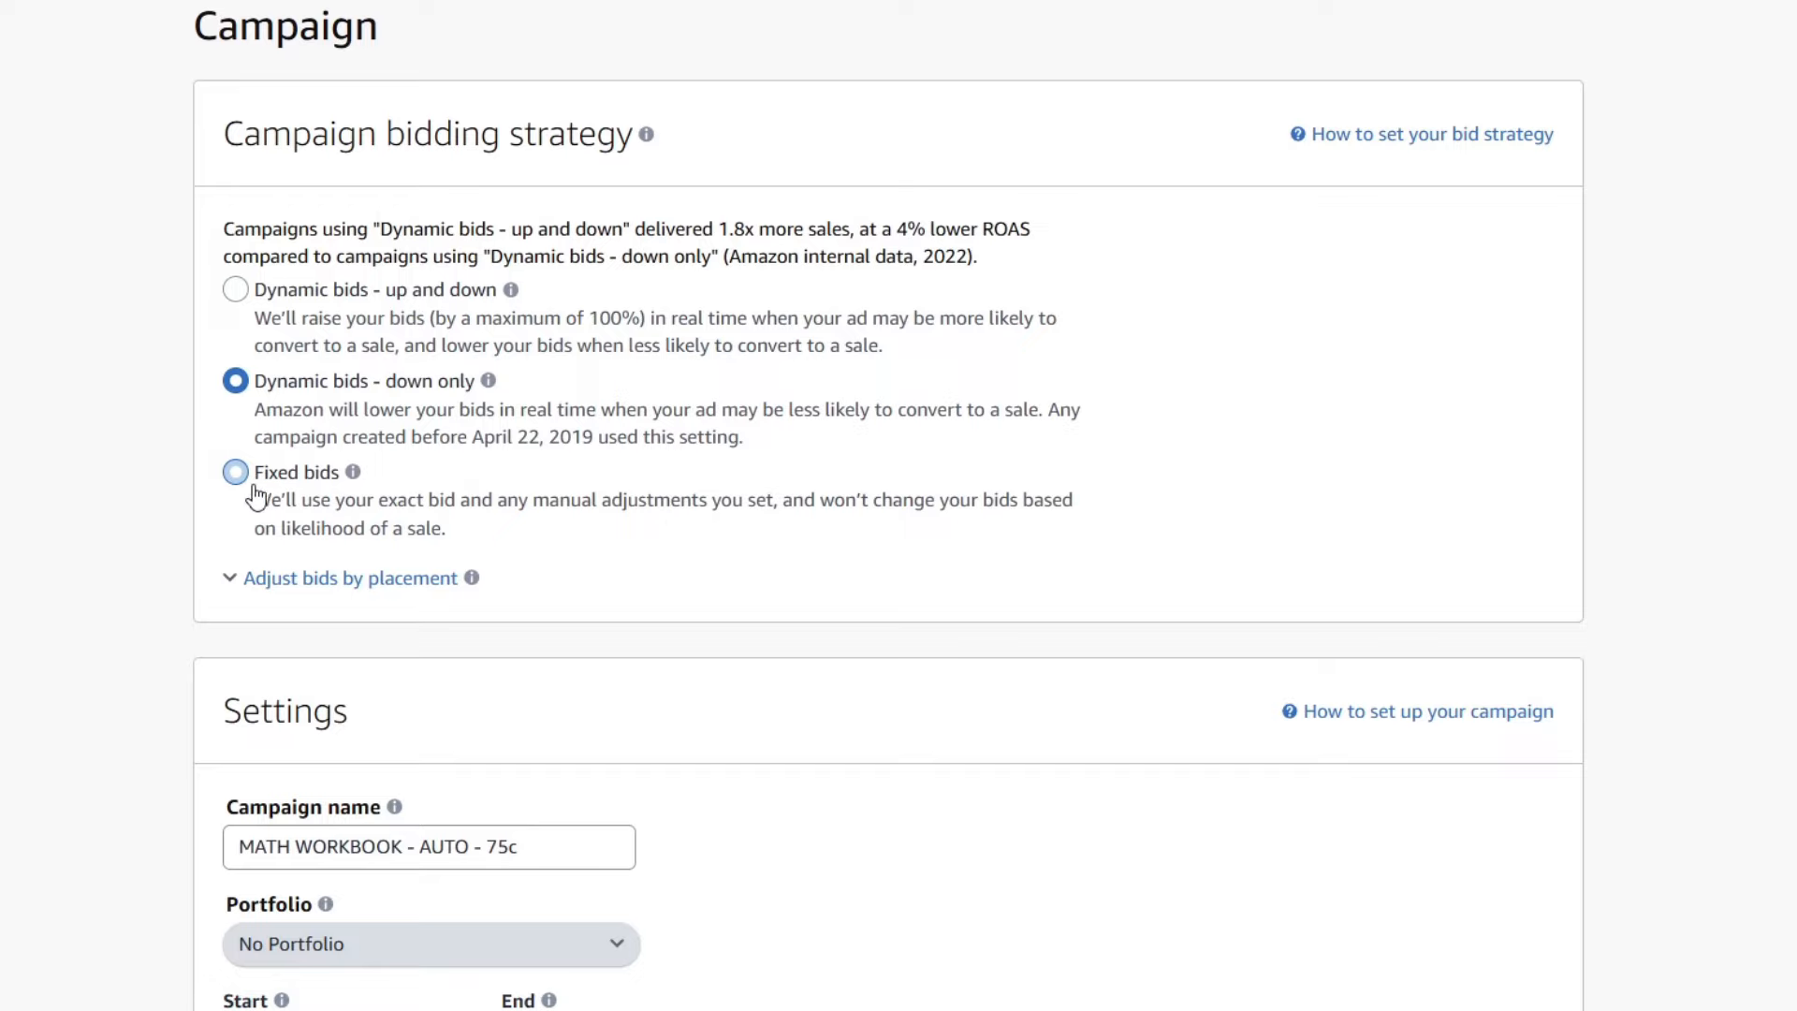
scroll(255, 496, down, 4)
scroll(337, 576, down, 2)
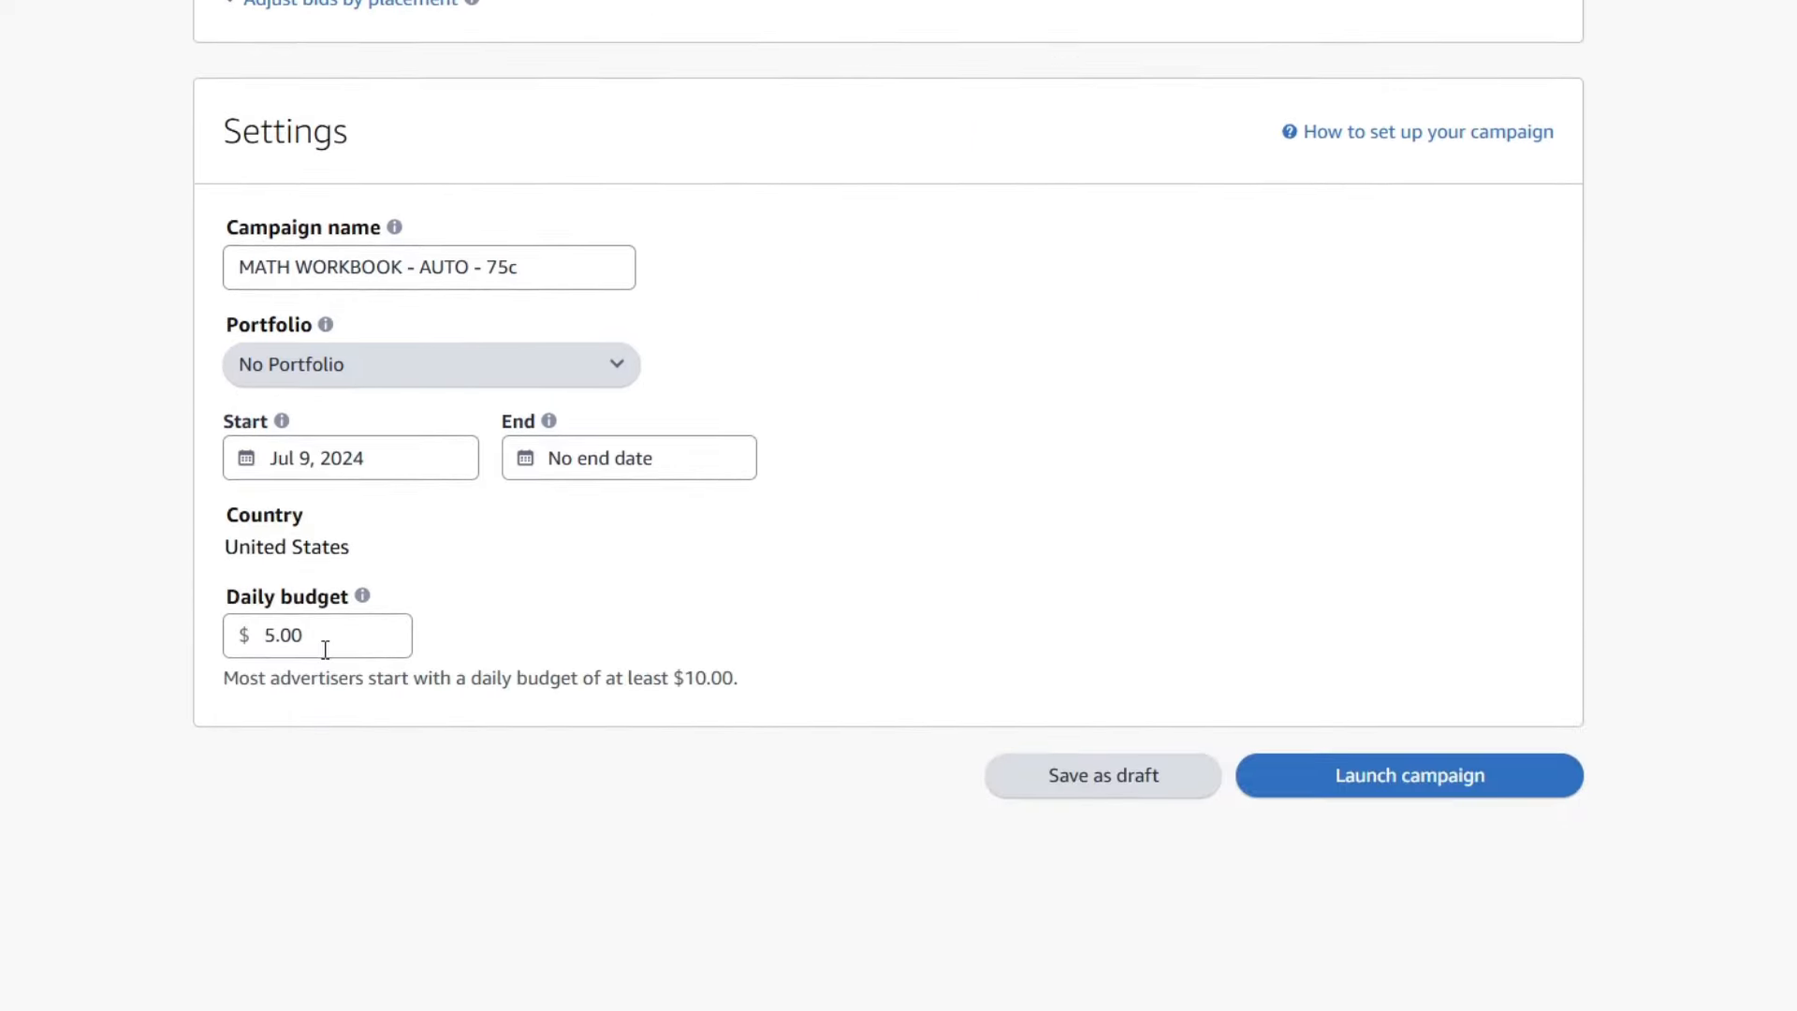